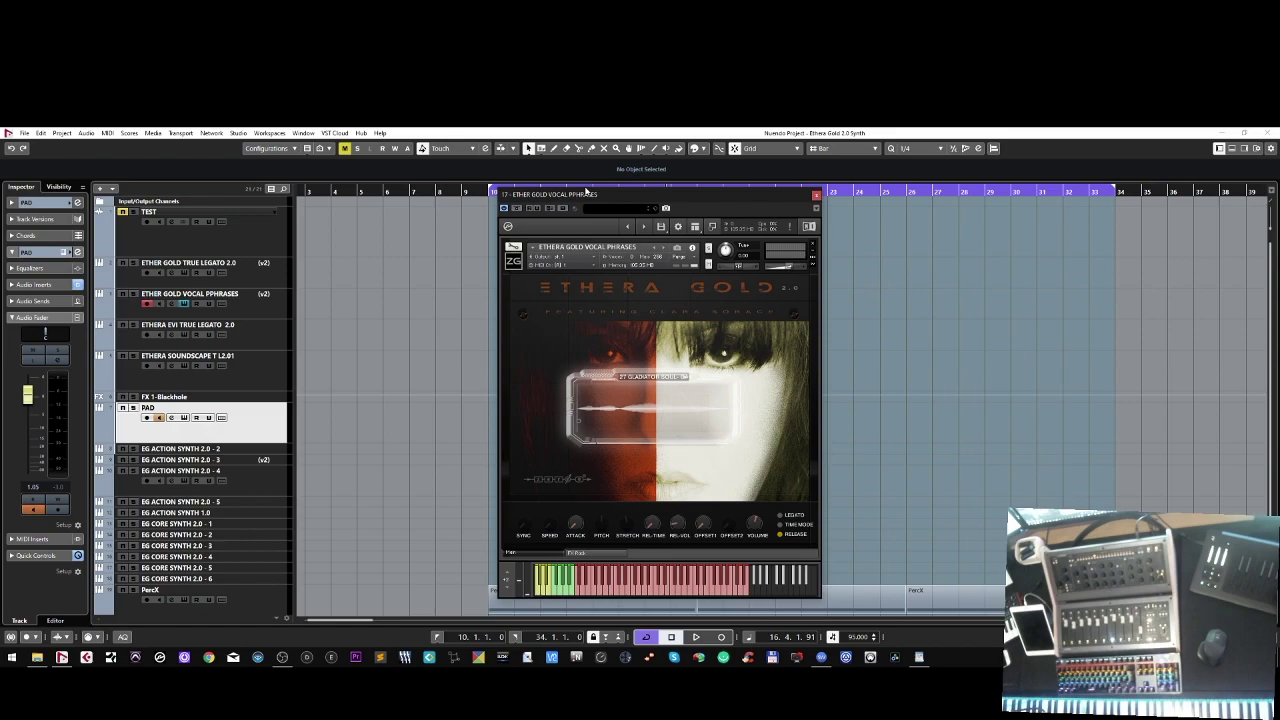
Choose the 27 GLADIATOR SOUL phrase set in the Ethera Gold Vocal Phrases instrument.
{"action": "left_click_drag", "start_coordinate": [587, 192], "coordinate": [565, 192]}
{"action": "left_click", "coordinate": [633, 376]}
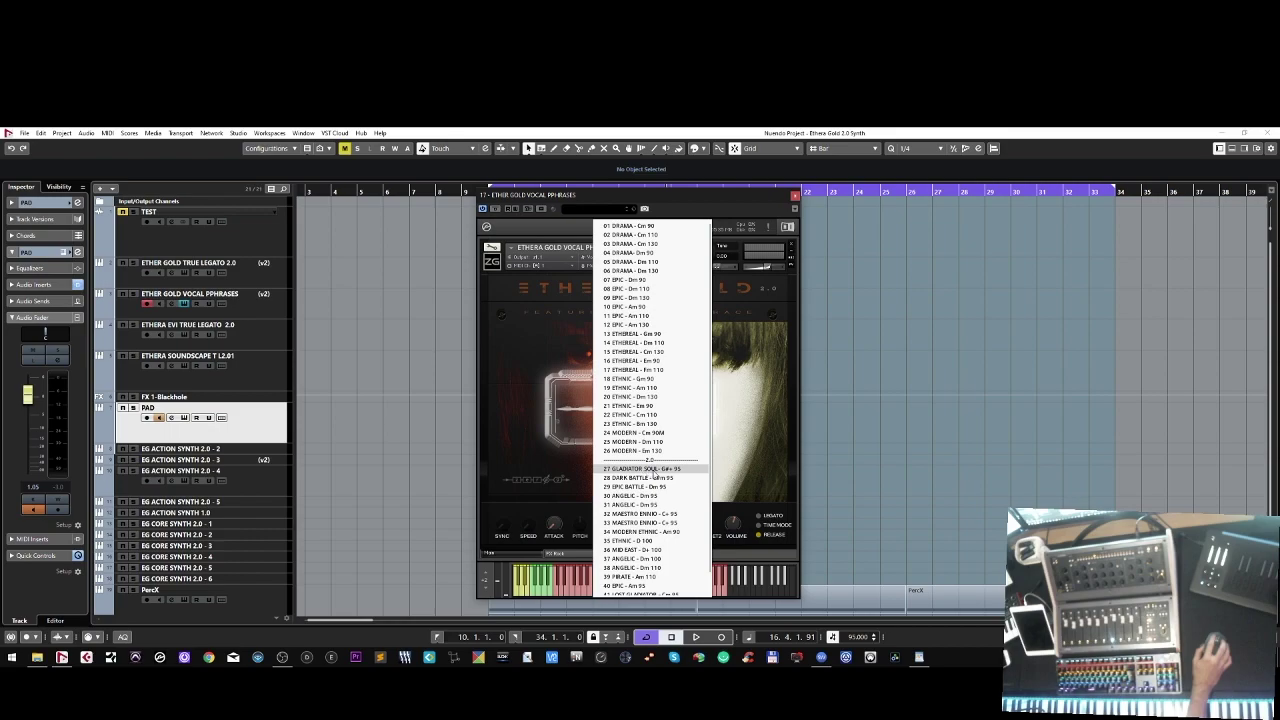
{"action": "scroll", "coordinate": [655, 477], "scroll_direction": "down", "scroll_amount": 1}
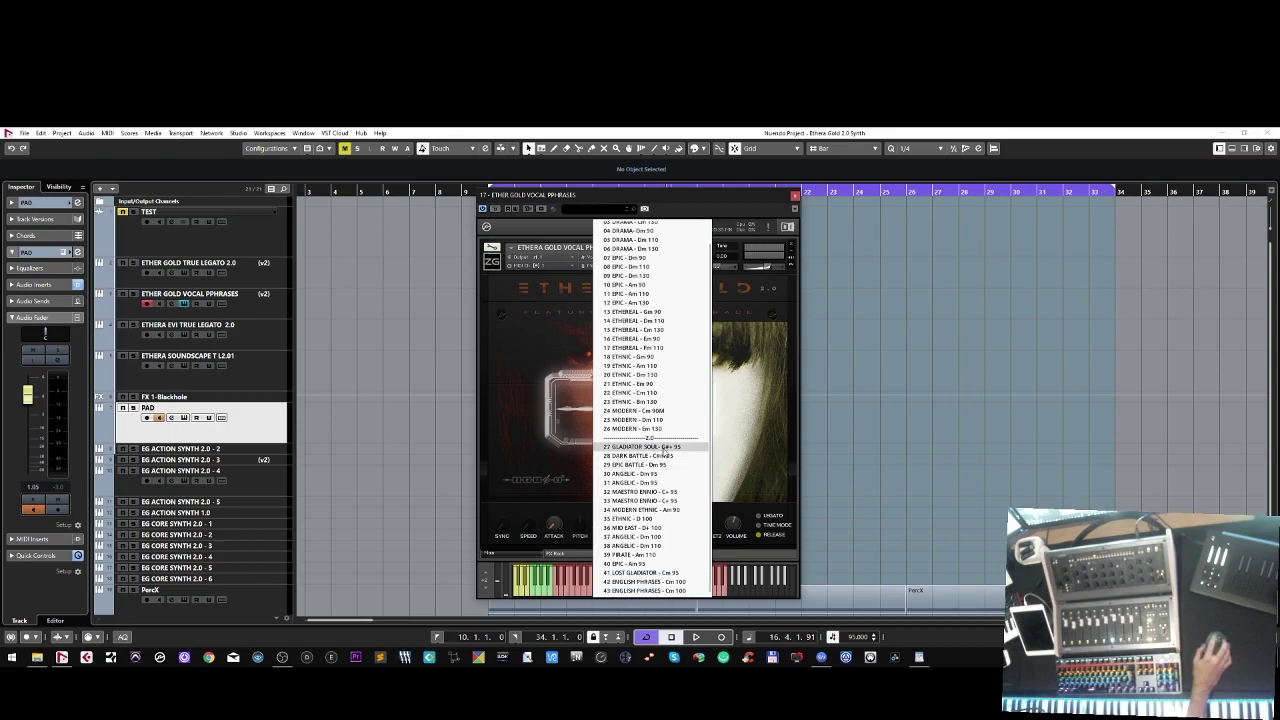
{"action": "left_click", "coordinate": [680, 452]}
{"action": "left_click_drag", "start_coordinate": [531, 196], "coordinate": [541, 201]}
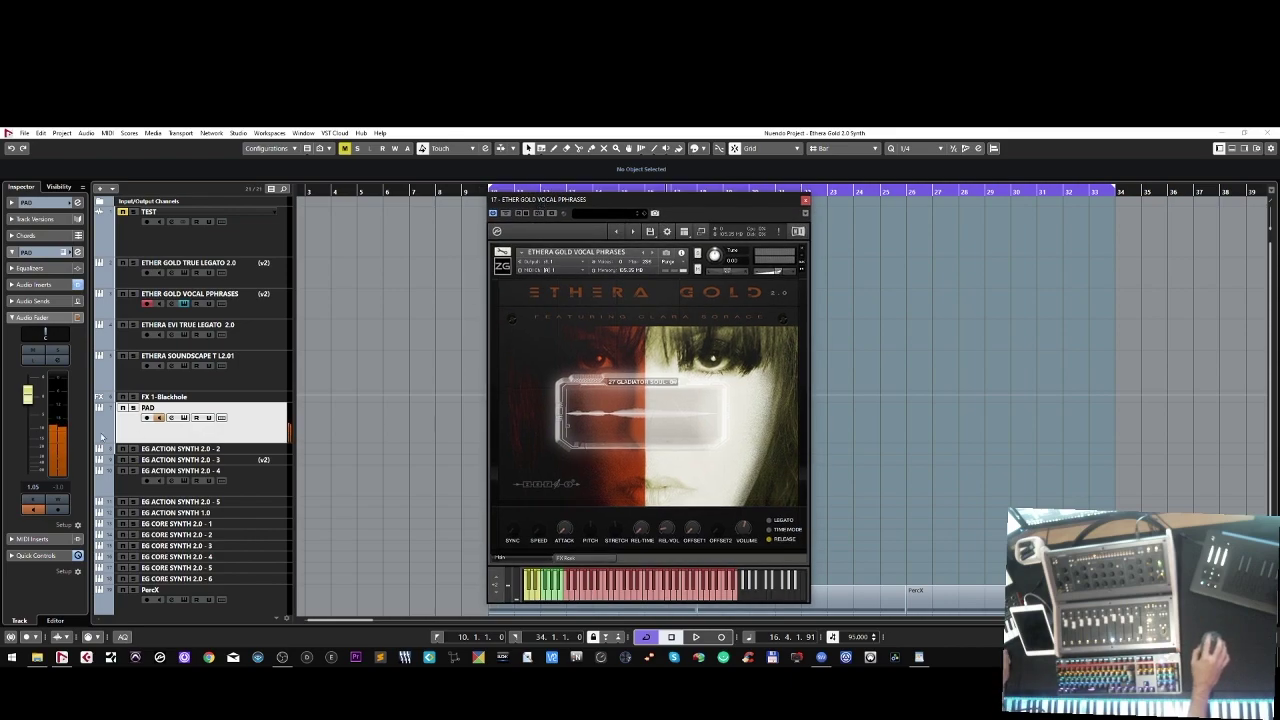
Raise the PAD track's volume fader to 3.45 and reposition the Vocal Phrases window.
{"action": "left_click_drag", "start_coordinate": [36, 403], "coordinate": [32, 402]}
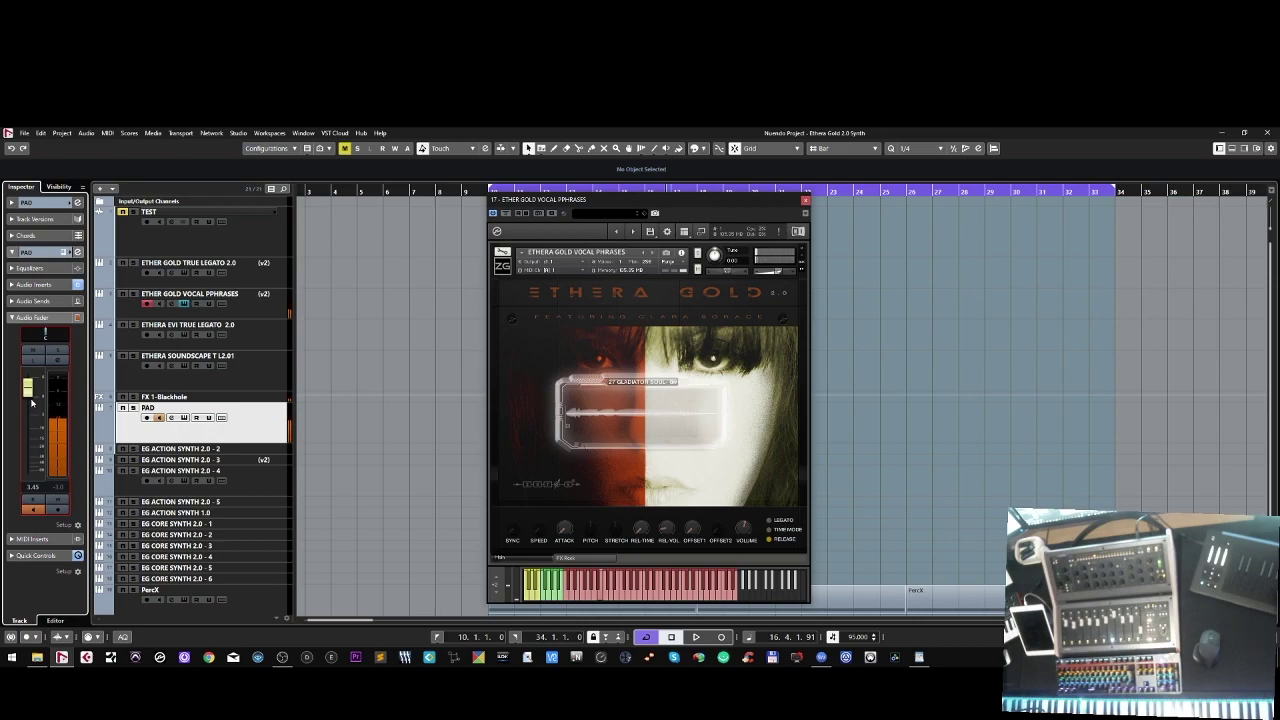
{"action": "left_click_drag", "start_coordinate": [699, 200], "coordinate": [722, 198]}
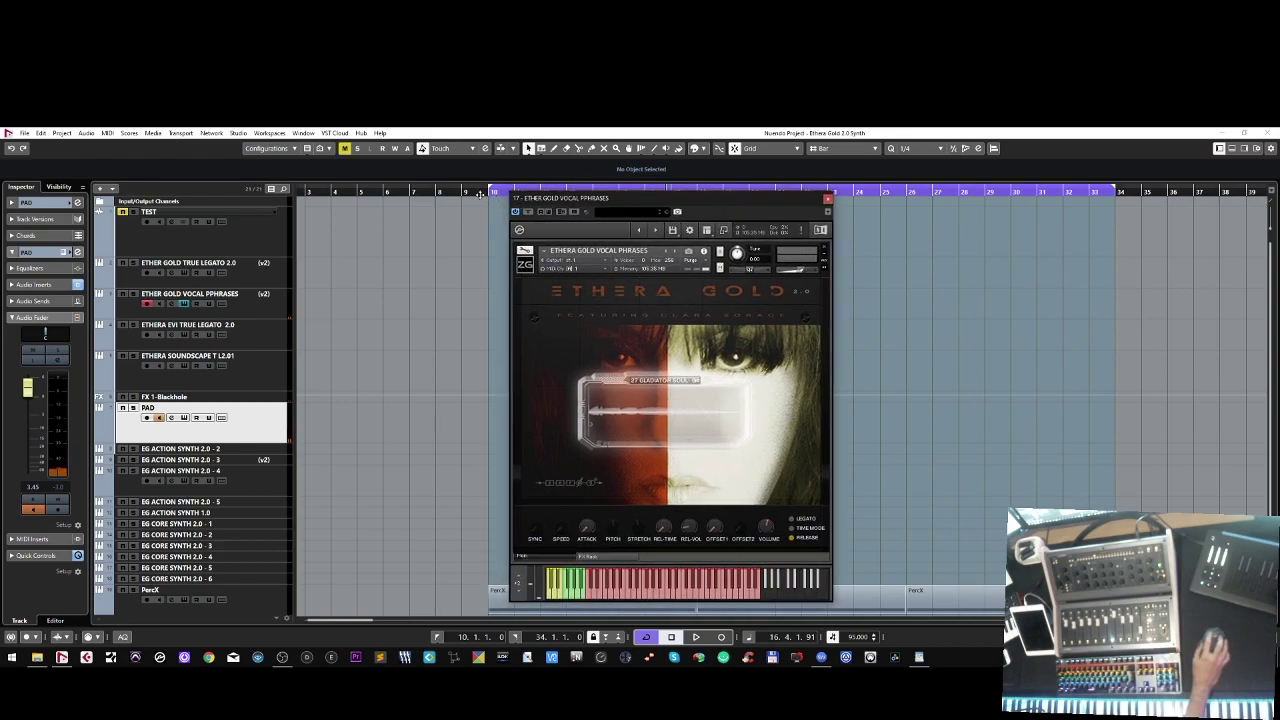
{"action": "left_click_drag", "start_coordinate": [607, 199], "coordinate": [600, 201]}
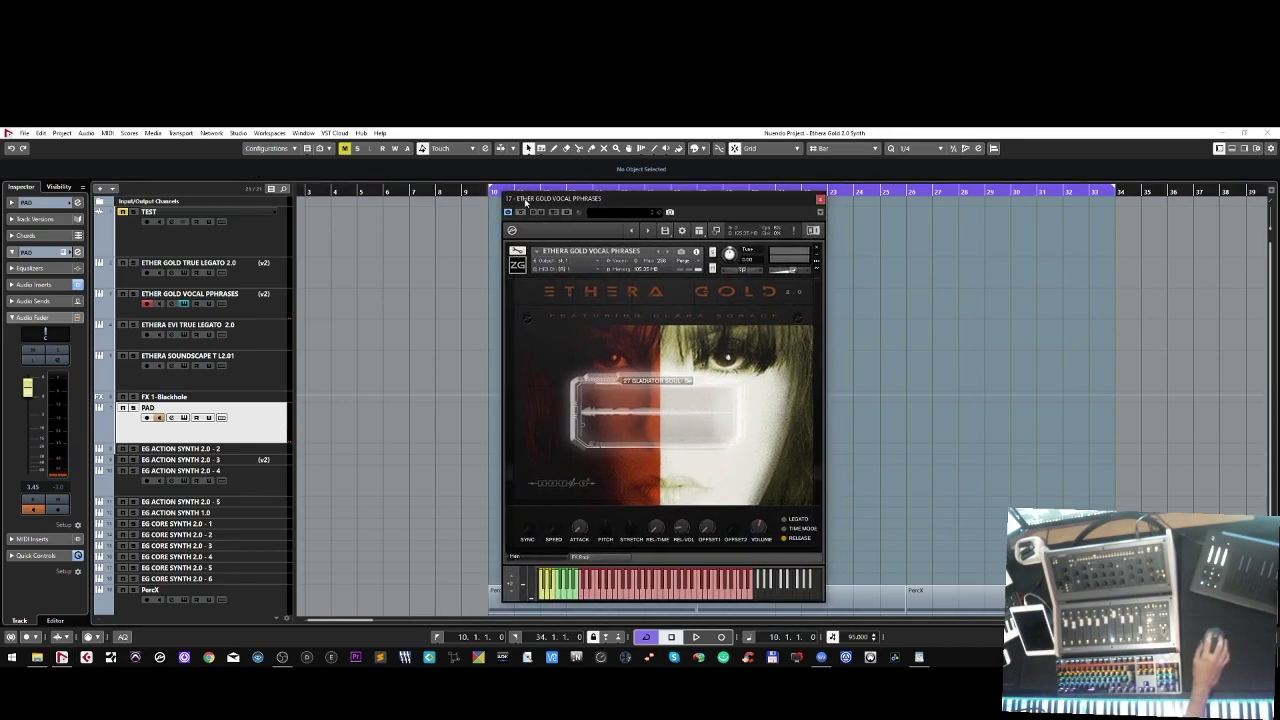
Play the project from bar 10 with the PAD track monitored, and stop playback around bar 29.
{"action": "left_click", "coordinate": [491, 192]}
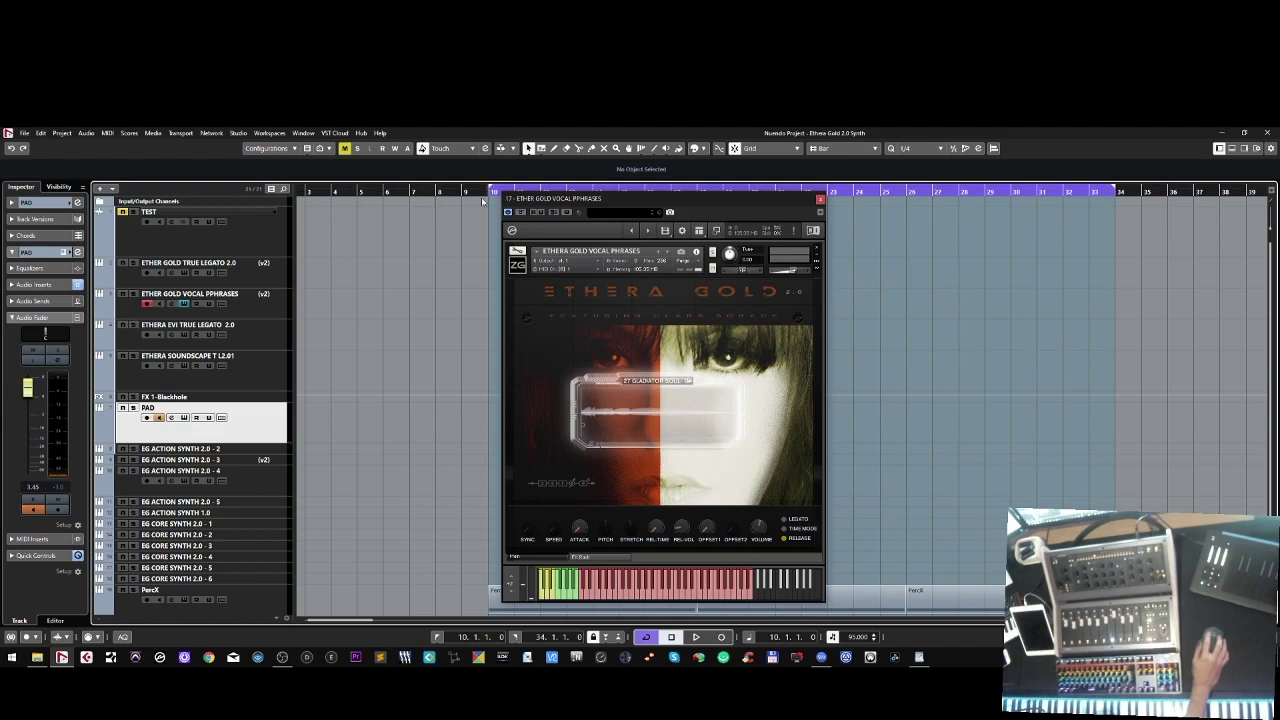
{"action": "left_click_drag", "start_coordinate": [522, 199], "coordinate": [529, 202]}
{"action": "key", "text": "space"}
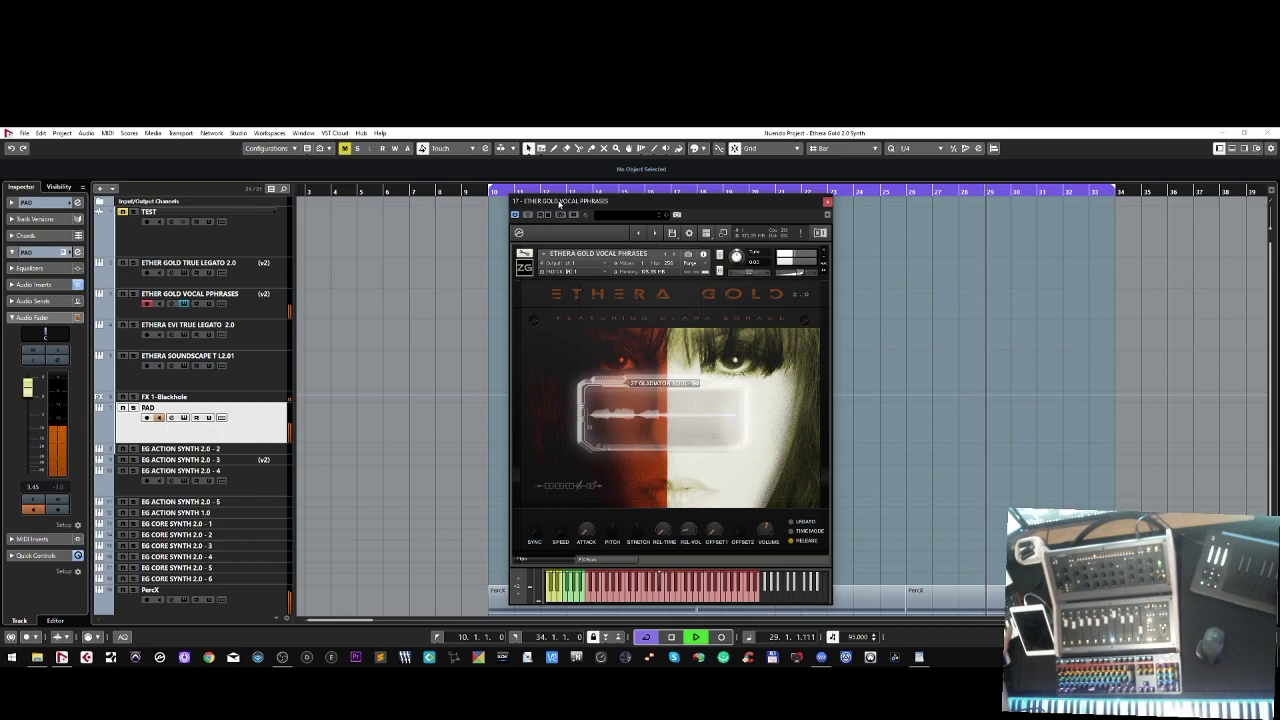
{"action": "key", "text": "space"}
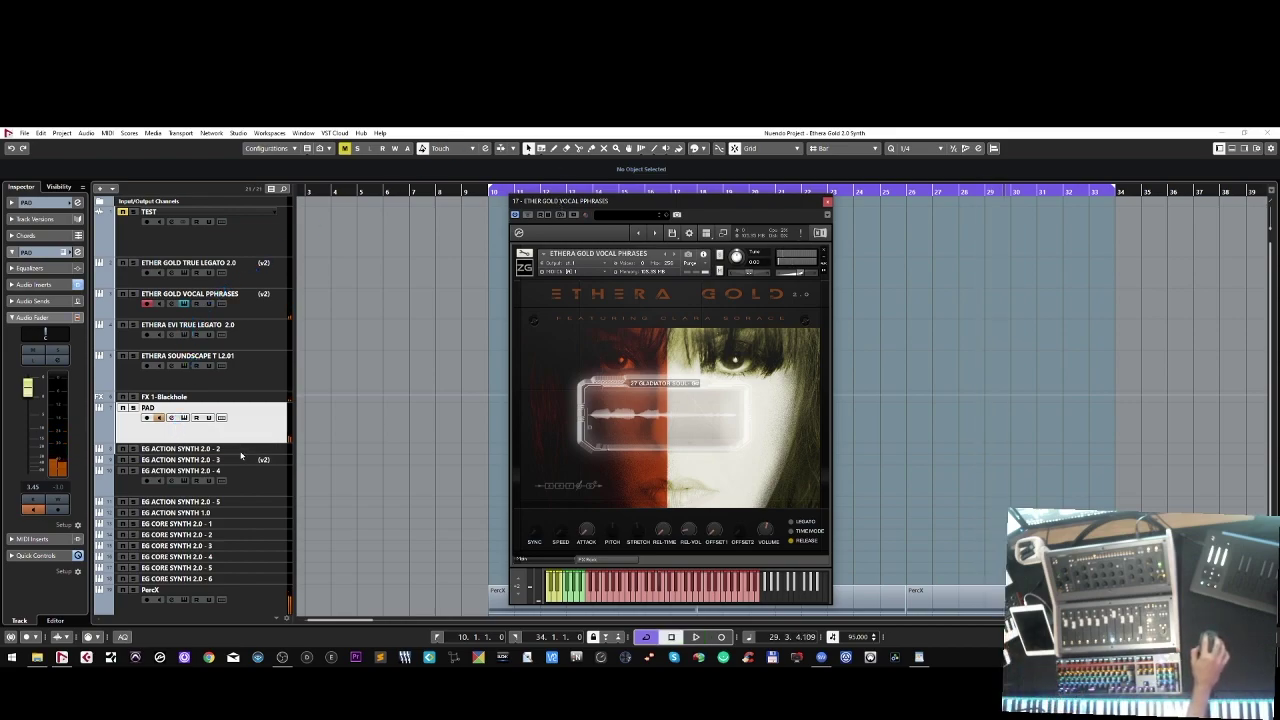
Enable monitoring on the EG ACTION SYNTH 2.0 - 2 track and open its instrument window.
{"action": "left_click", "coordinate": [239, 452]}
{"action": "left_click", "coordinate": [184, 458]}
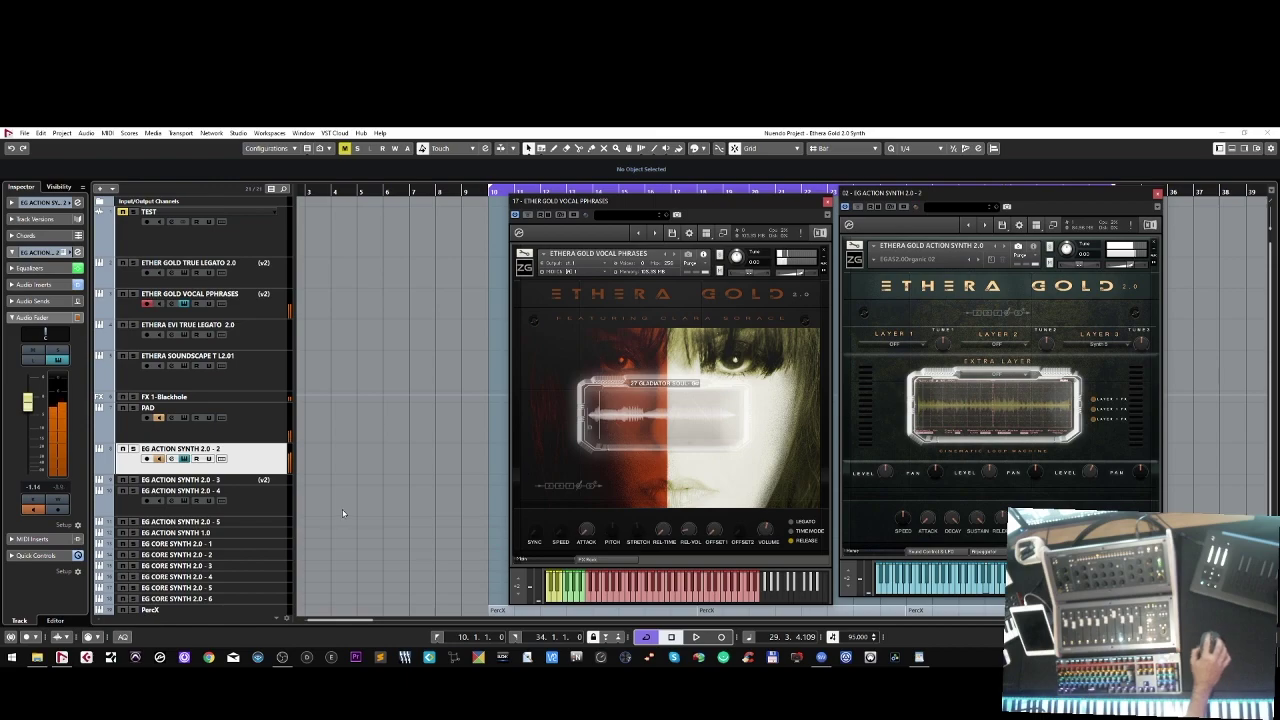
Check the insert effects on the EG ACTION SYNTH 2.0 - 2 track.
{"action": "left_click", "coordinate": [212, 428]}
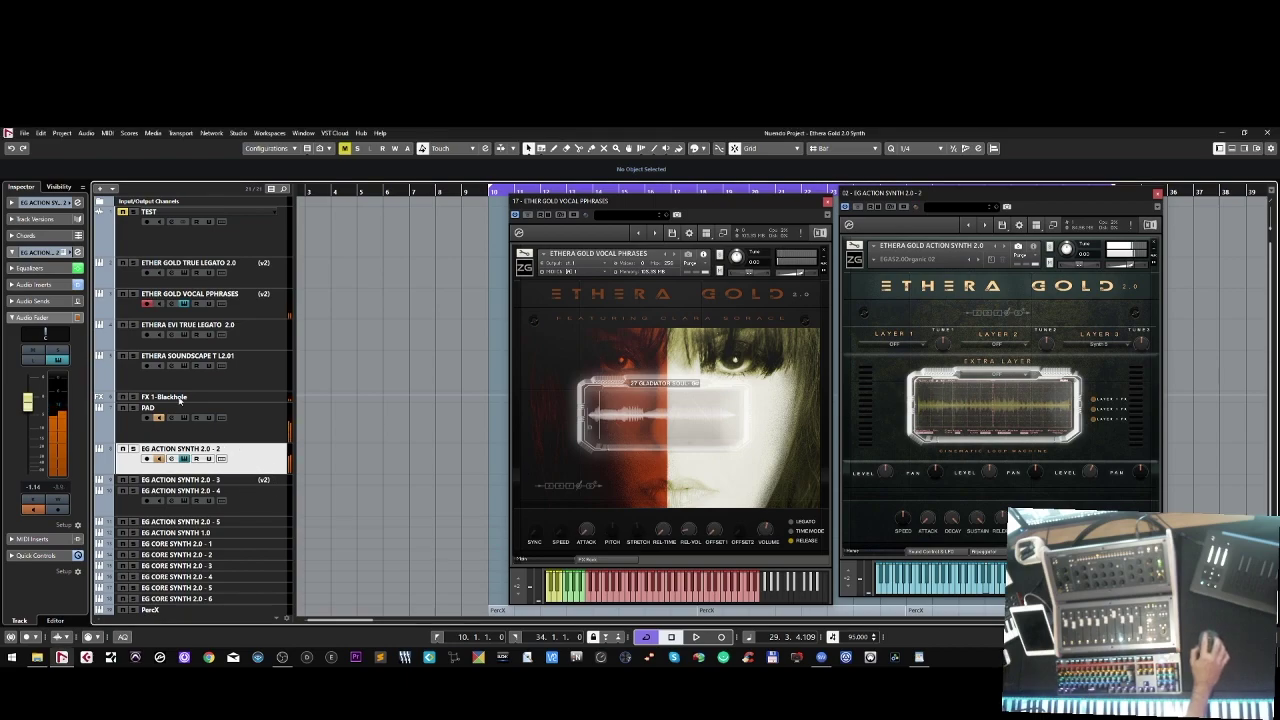
{"action": "left_click", "coordinate": [35, 317]}
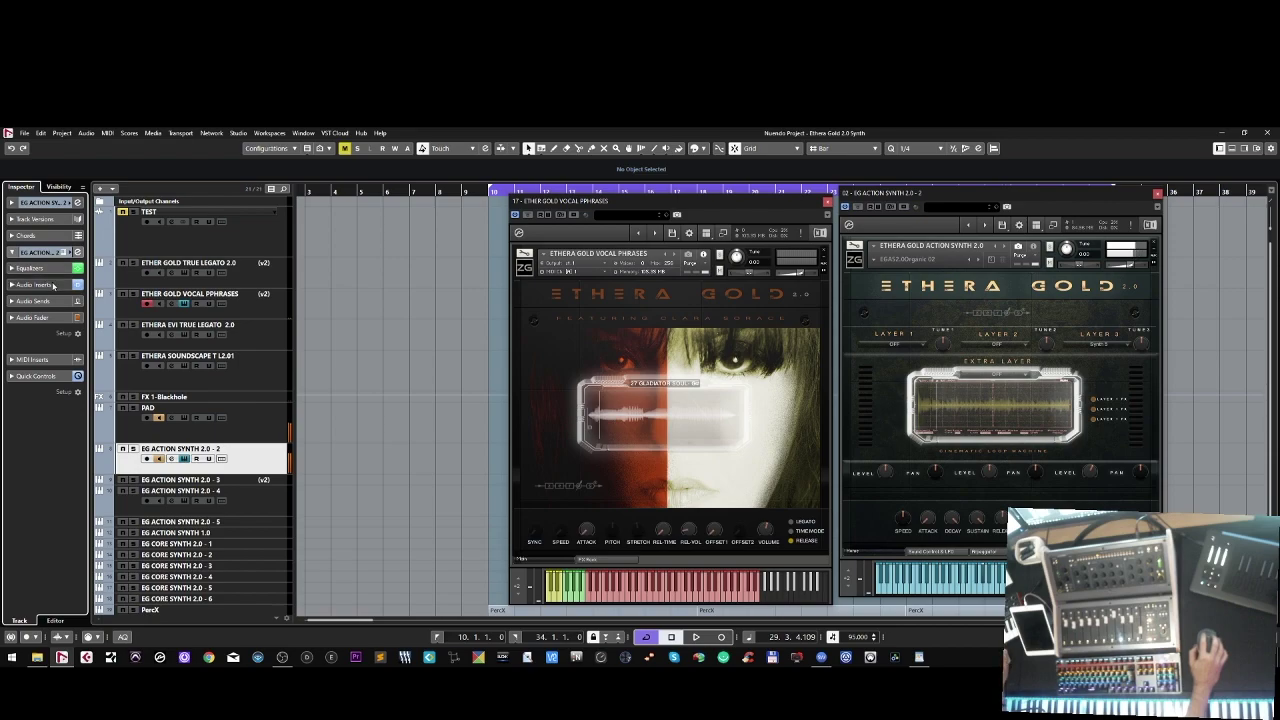
{"action": "left_click", "coordinate": [34, 285]}
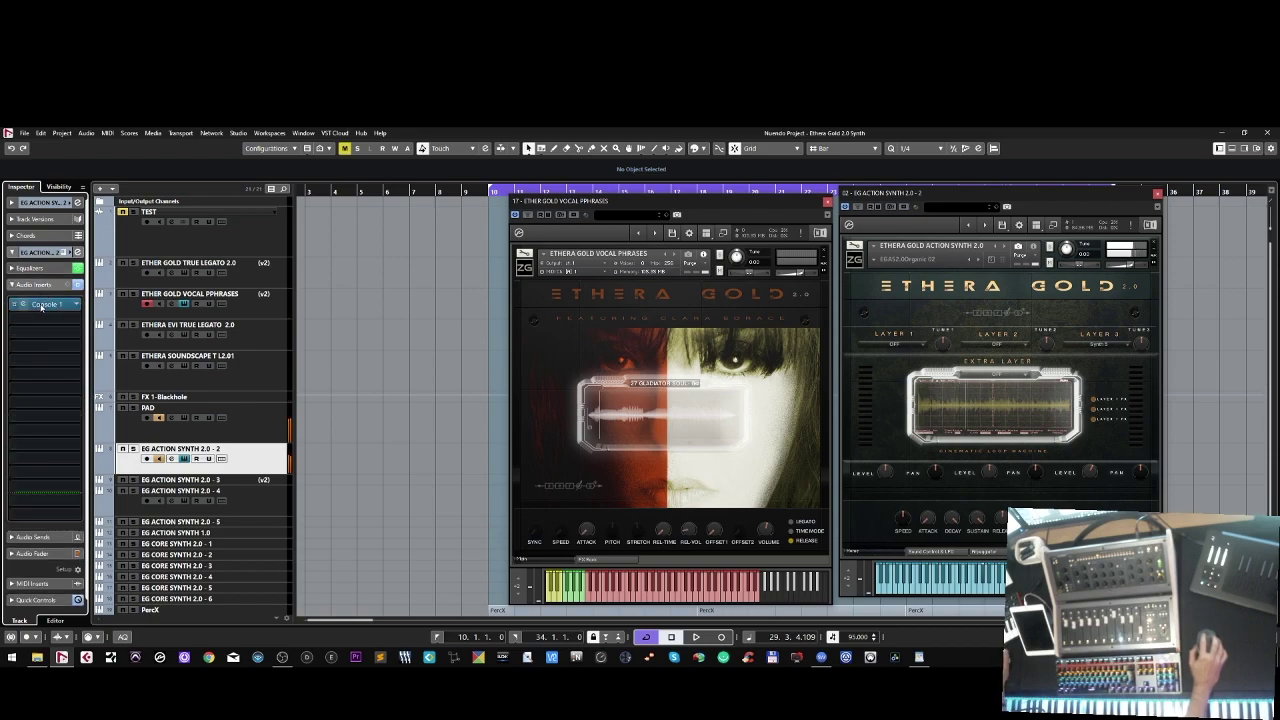
{"action": "left_click", "coordinate": [46, 285]}
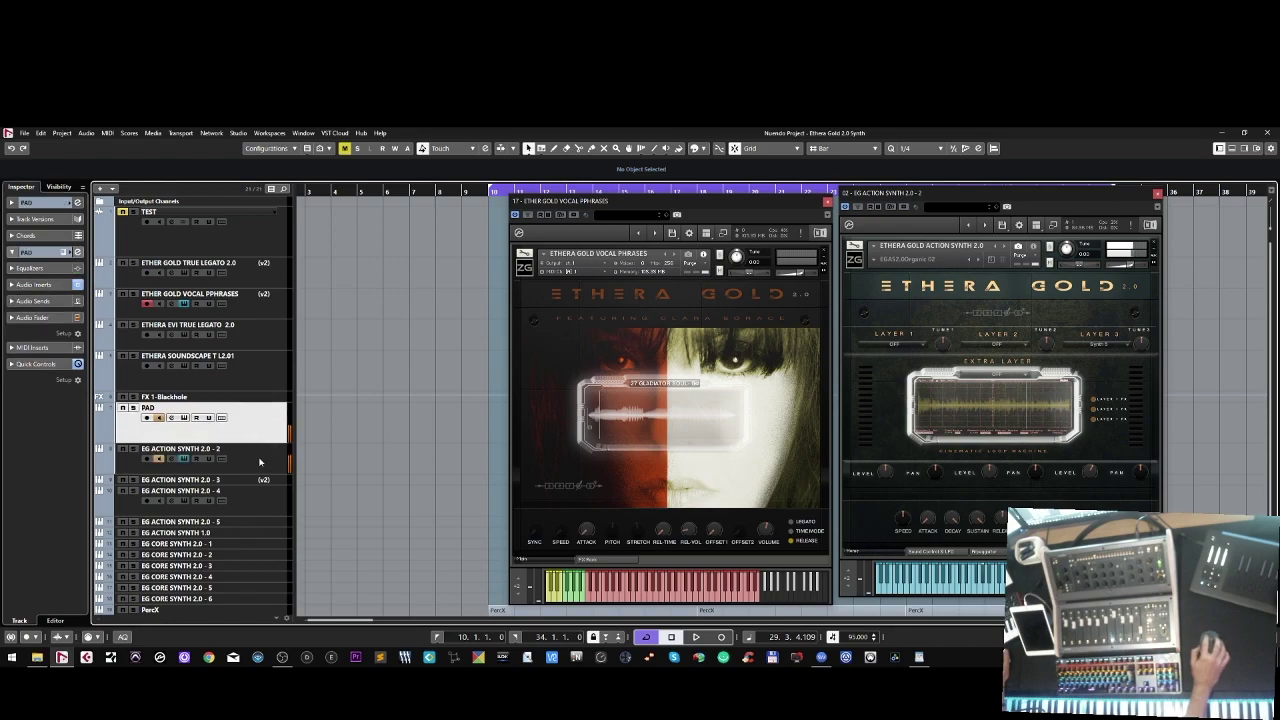
Set the MIDI input of the EG ACTION SYNTH 2.0 - 2 track to MPKmini2.
{"action": "left_click", "coordinate": [40, 203]}
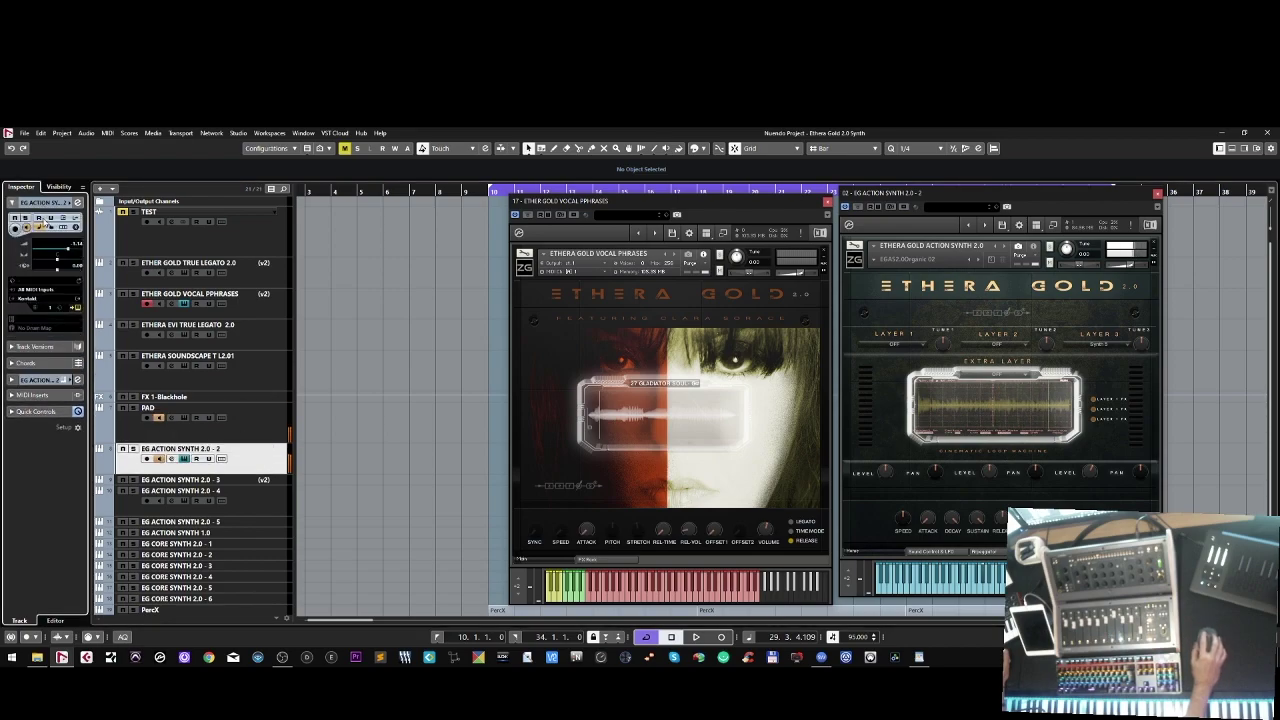
{"action": "left_click", "coordinate": [43, 290]}
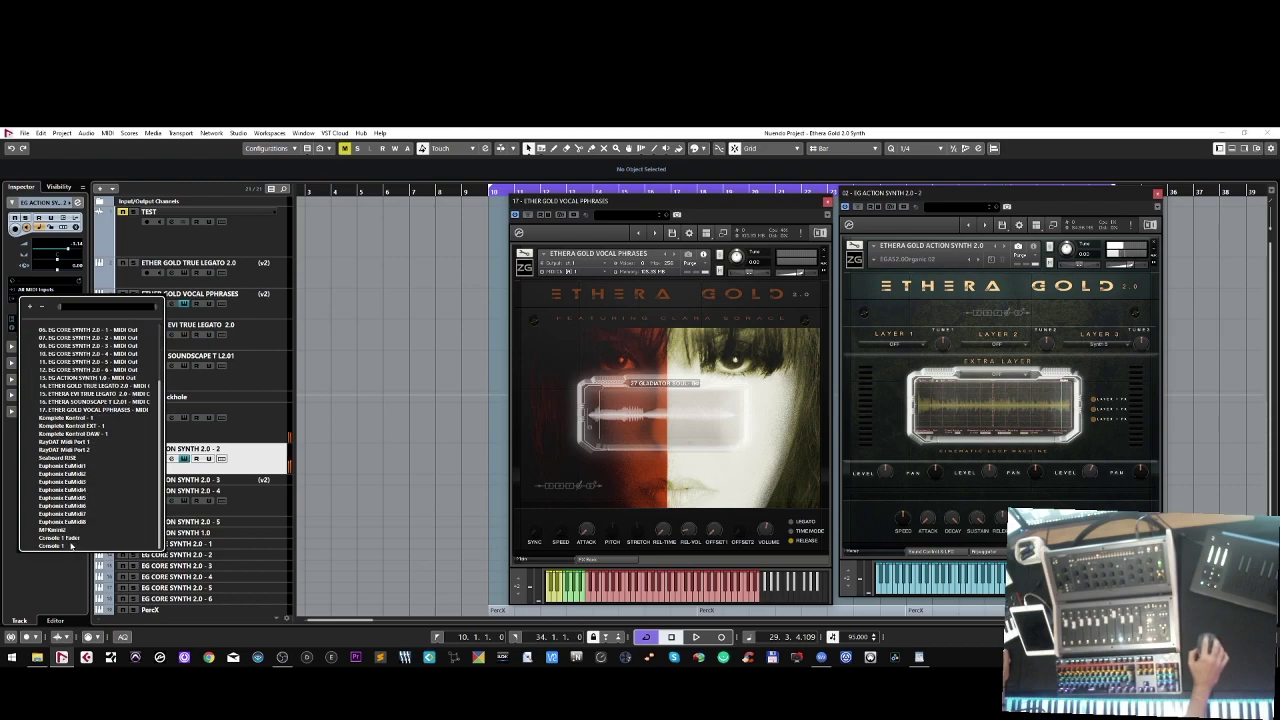
{"action": "left_click", "coordinate": [80, 532]}
Arrange the Vocal Phrases and Action Synth instrument windows side by side.
{"action": "left_click_drag", "start_coordinate": [907, 197], "coordinate": [885, 197]}
{"action": "left_click_drag", "start_coordinate": [780, 196], "coordinate": [654, 196]}
{"action": "left_click_drag", "start_coordinate": [860, 195], "coordinate": [756, 197]}
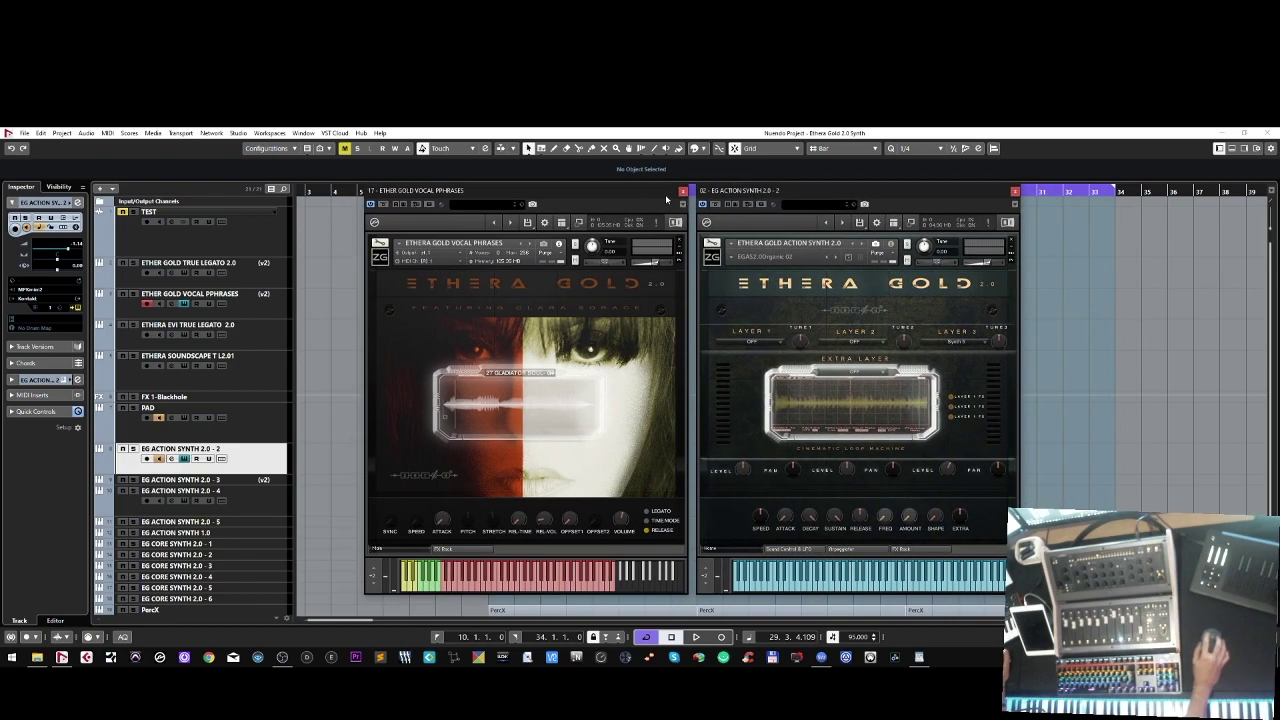
{"action": "left_click_drag", "start_coordinate": [665, 194], "coordinate": [673, 195]}
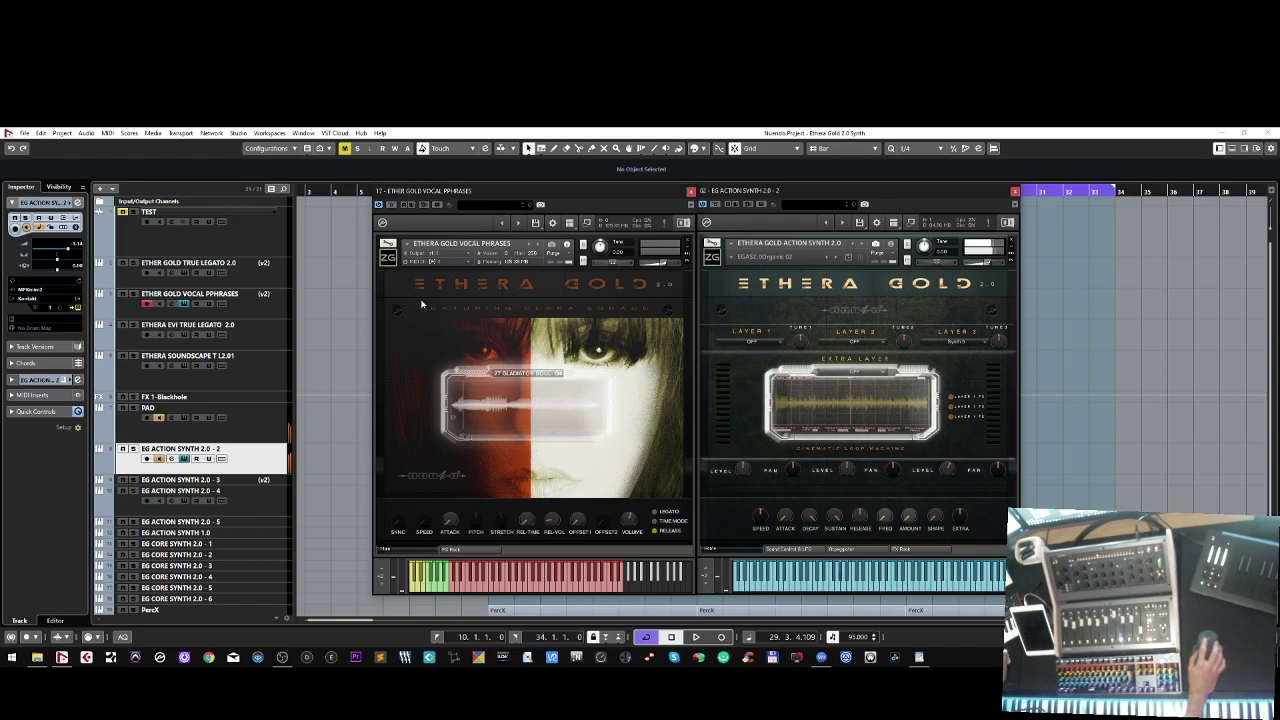
{"action": "left_click_drag", "start_coordinate": [517, 195], "coordinate": [503, 206]}
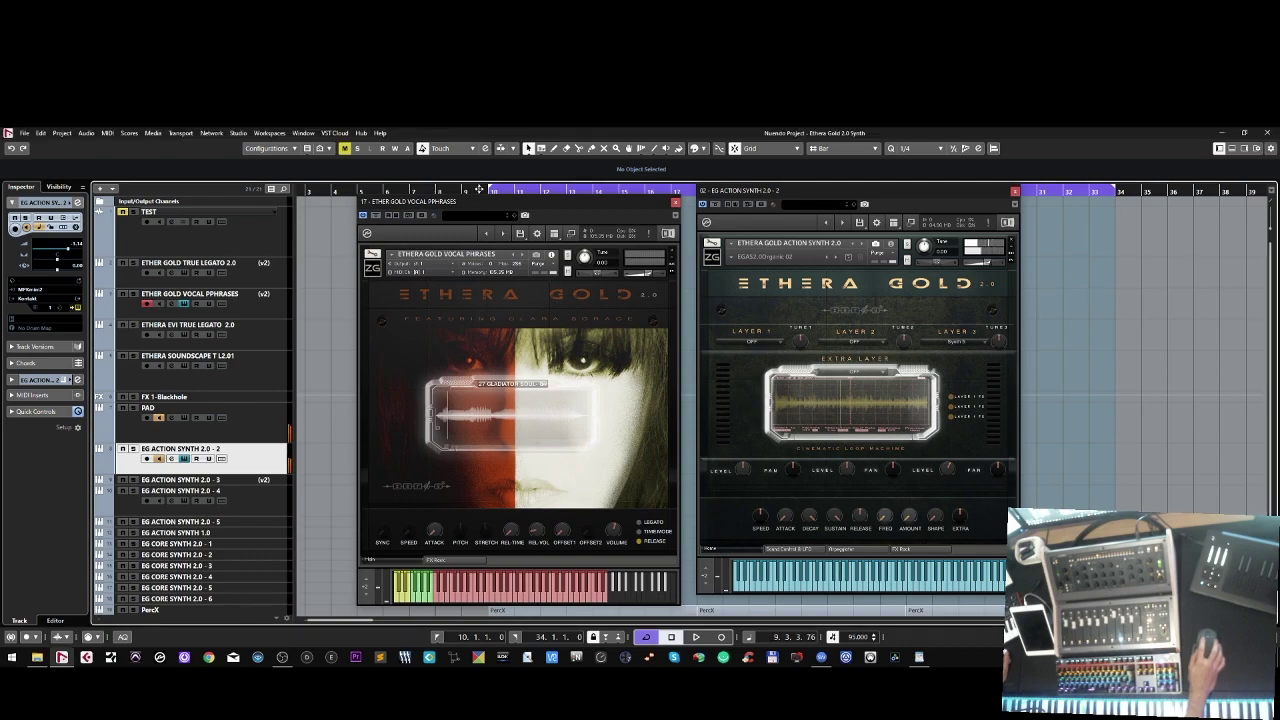
Play the project from just before bar 10 with both instrument windows in view.
{"action": "key", "text": "space"}
{"action": "left_click_drag", "start_coordinate": [542, 206], "coordinate": [545, 205]}
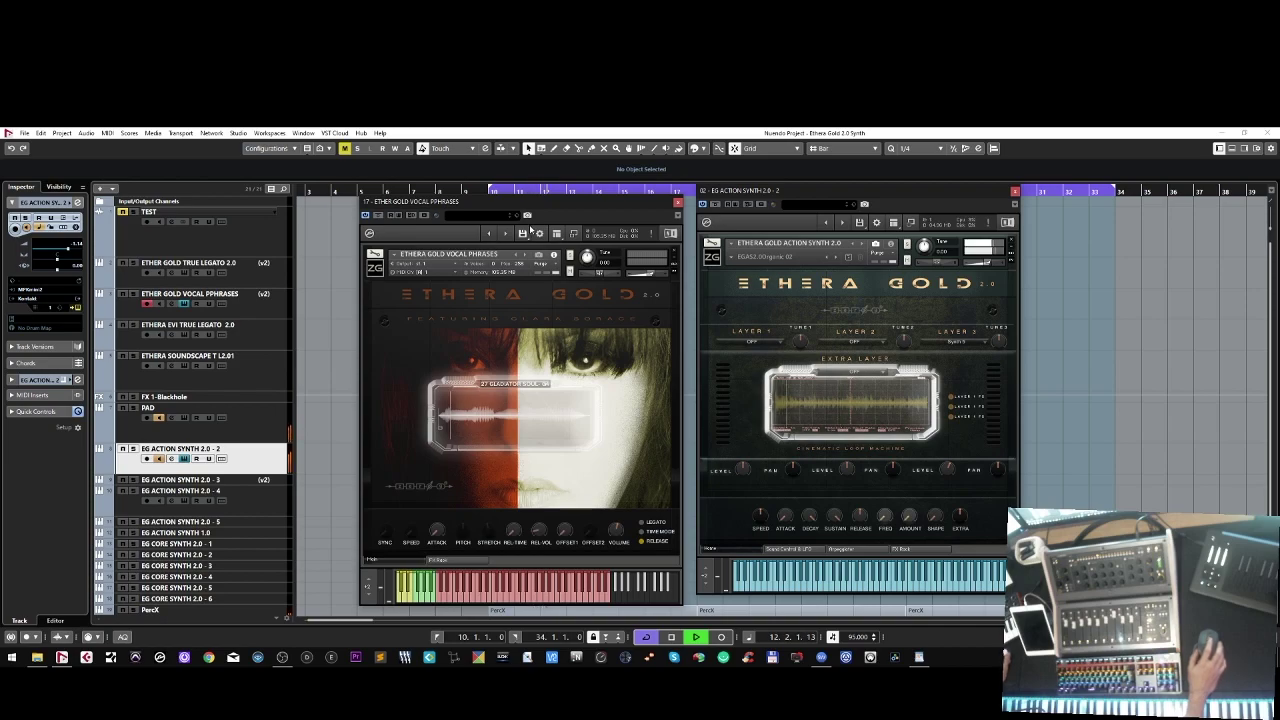
{"action": "left_click_drag", "start_coordinate": [557, 208], "coordinate": [556, 206]}
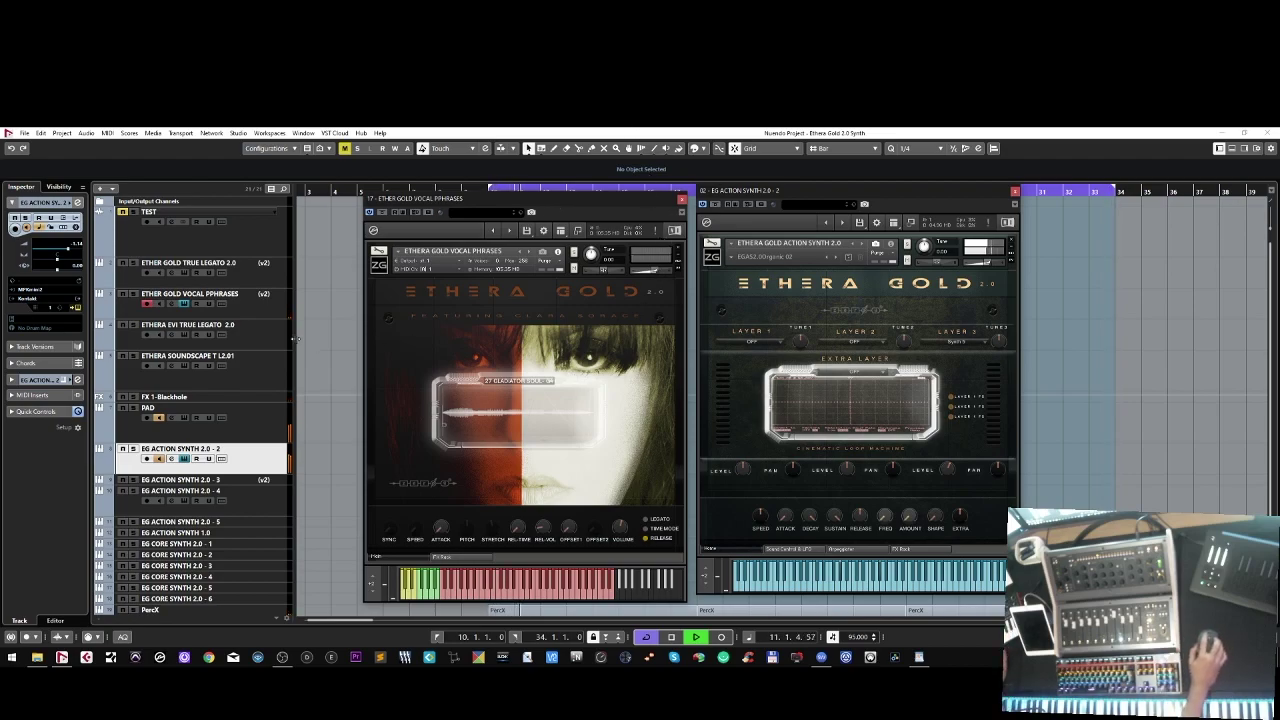
Show the volume fader of the ETHER GOLD VOCAL PHRASES track and align the Action Synth window beside its instrument.
{"action": "left_click", "coordinate": [658, 268]}
{"action": "left_click", "coordinate": [32, 316]}
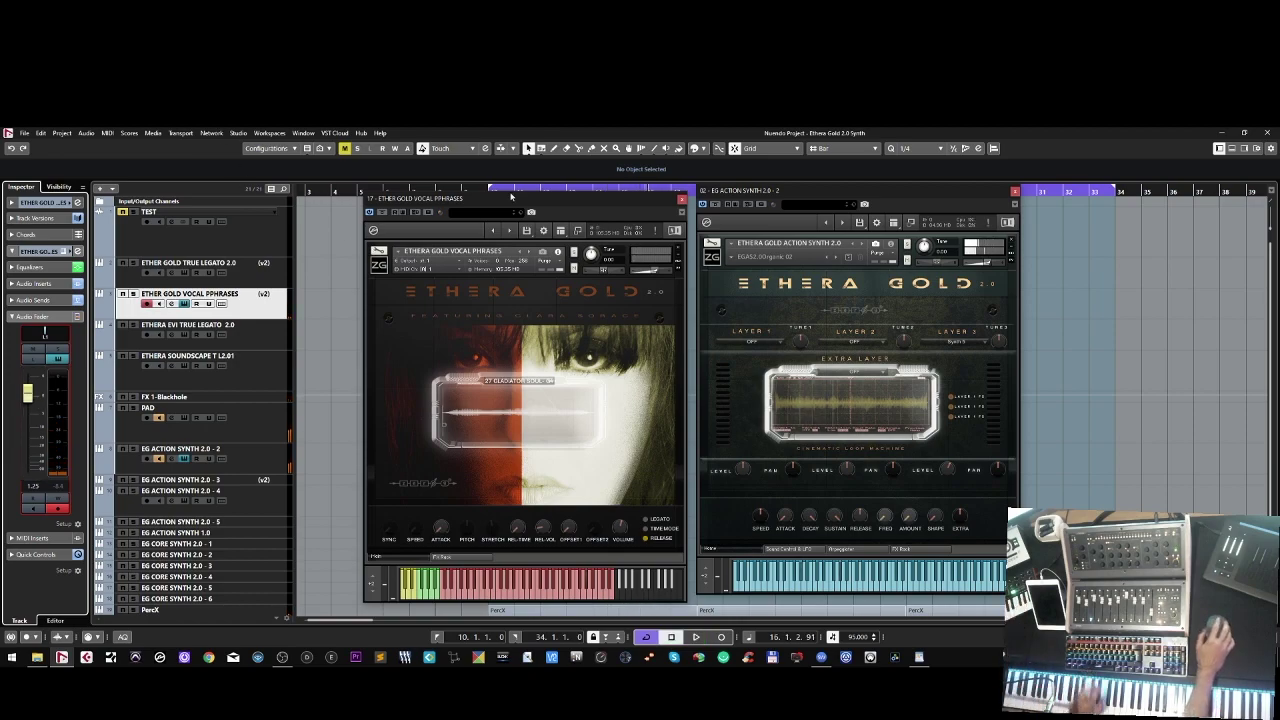
{"action": "left_click_drag", "start_coordinate": [742, 191], "coordinate": [742, 201]}
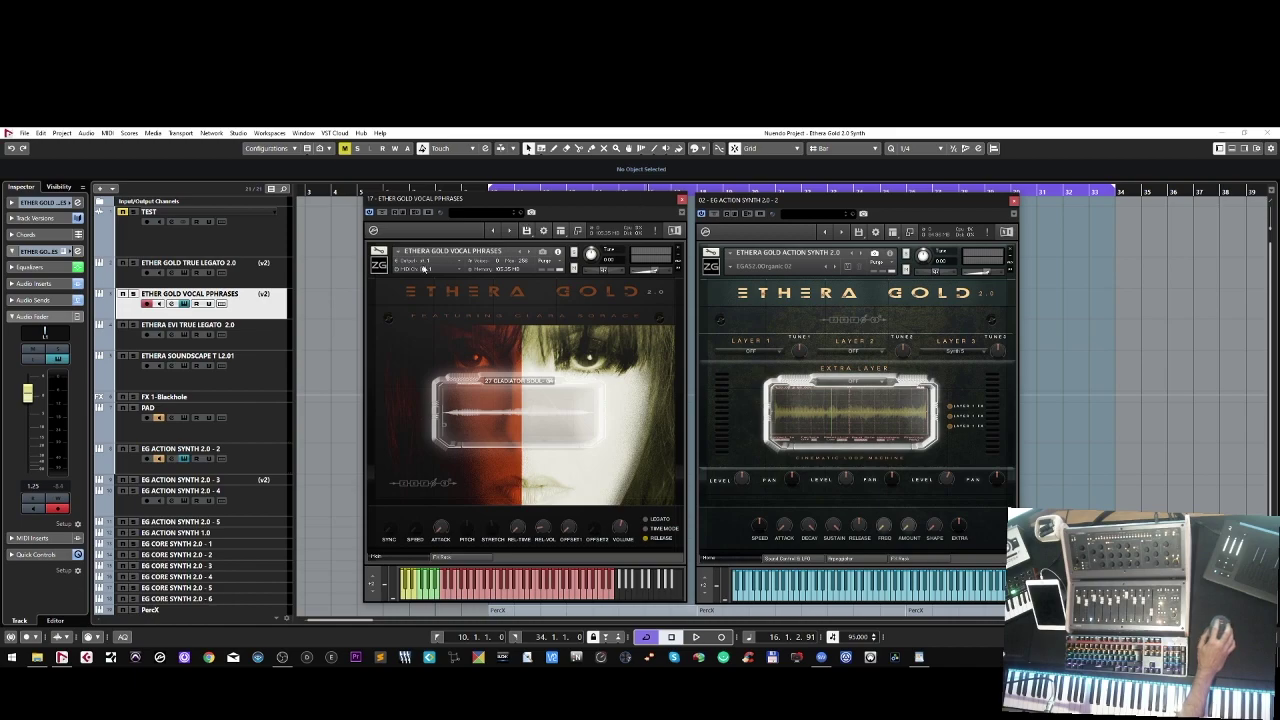
Review the list of available phrase sets in the Vocal Phrases instrument without choosing another one.
{"action": "left_click", "coordinate": [556, 378]}
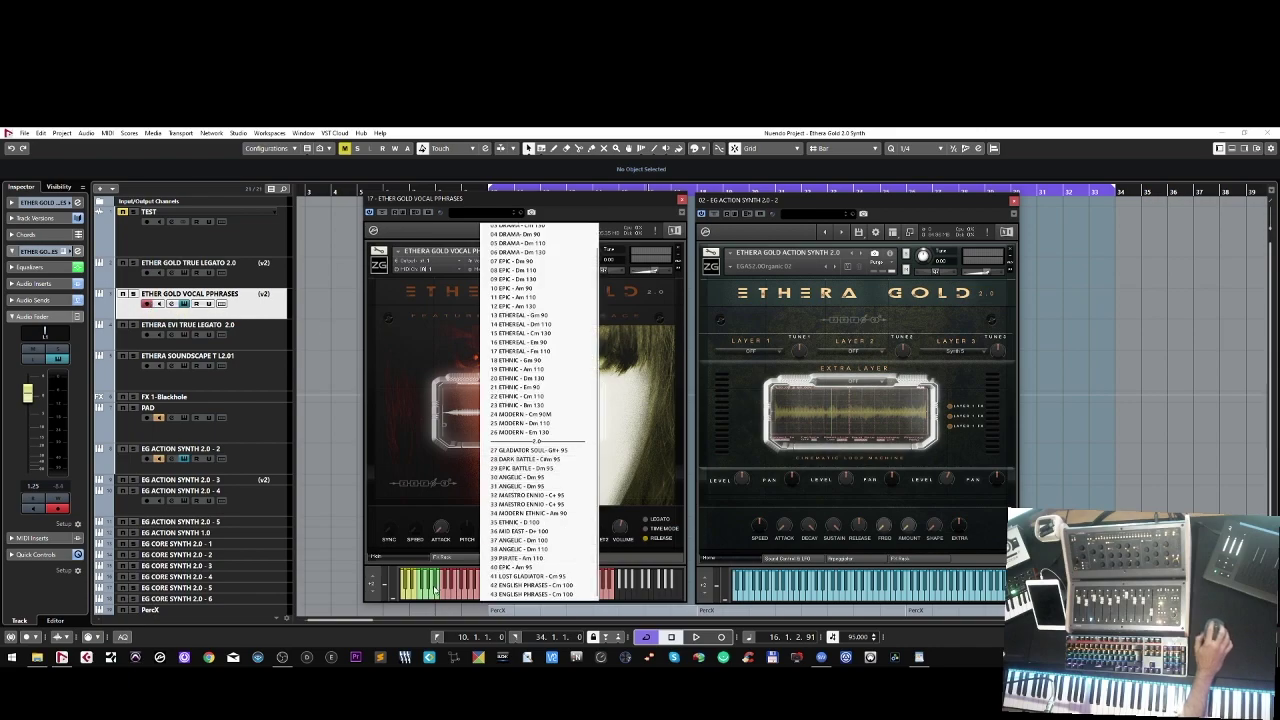
{"action": "left_click", "coordinate": [409, 573]}
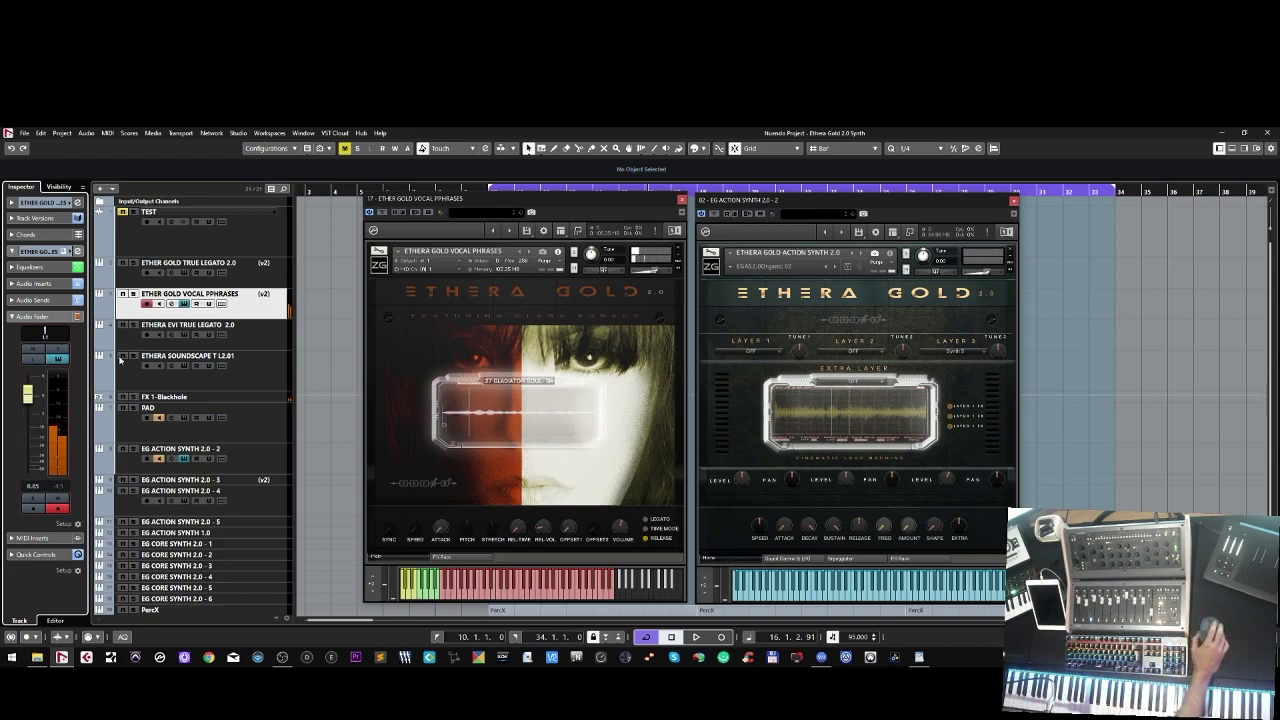
Enable Legato for the Gladiator Soul phrases and adjust the OFFSET1 and OFFSET2 knobs.
{"action": "left_click", "coordinate": [655, 527]}
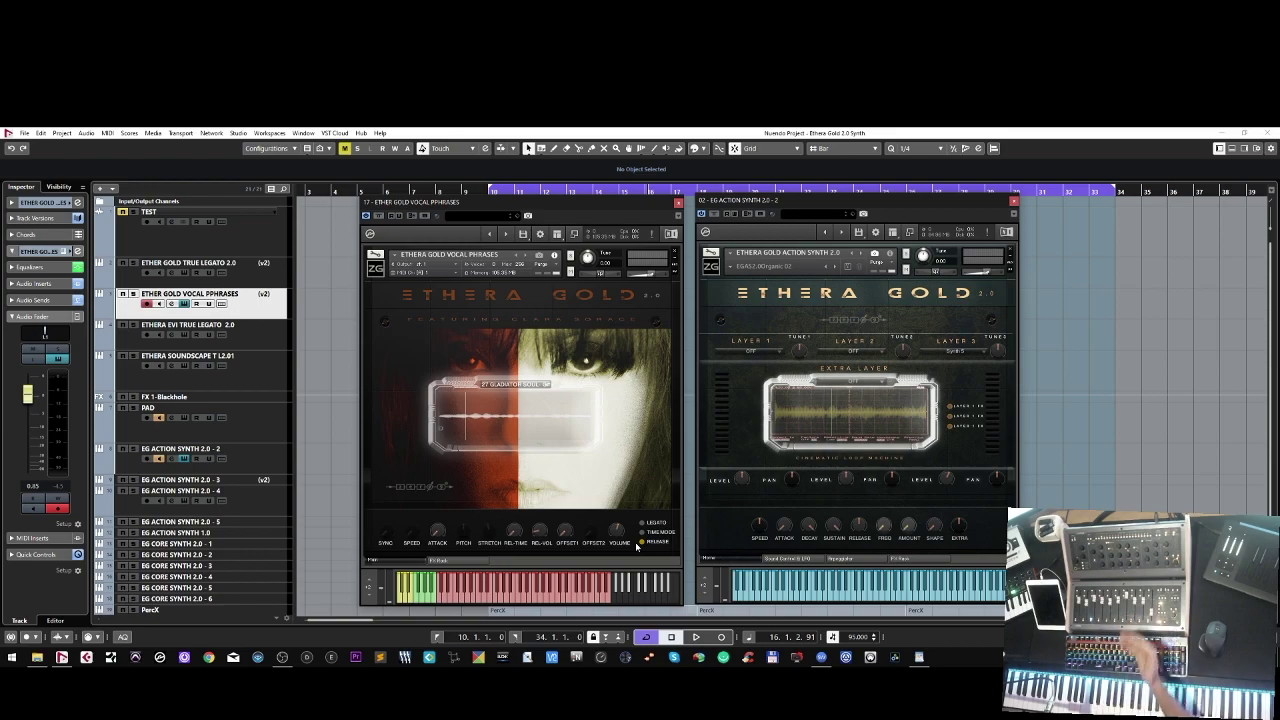
{"action": "left_click", "coordinate": [643, 524]}
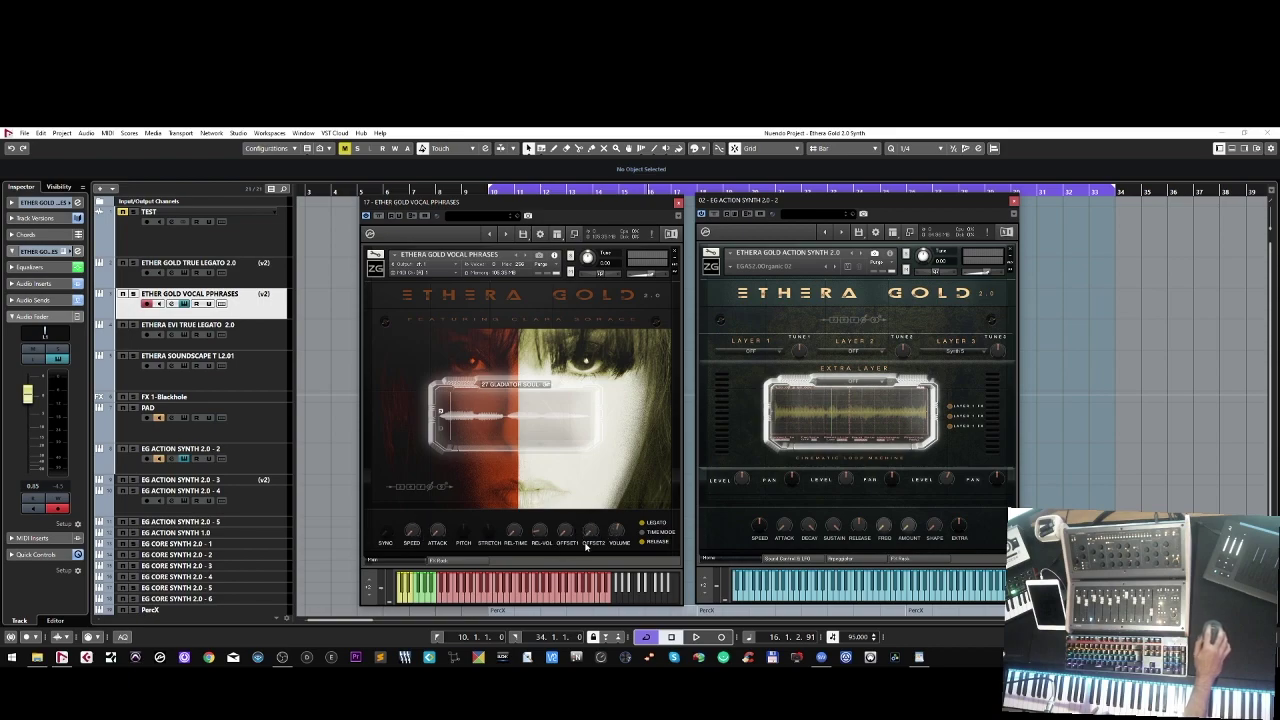
{"action": "mouse_move", "coordinate": [415, 517]}
{"action": "scroll", "coordinate": [416, 524], "scroll_direction": "up", "scroll_amount": 3}
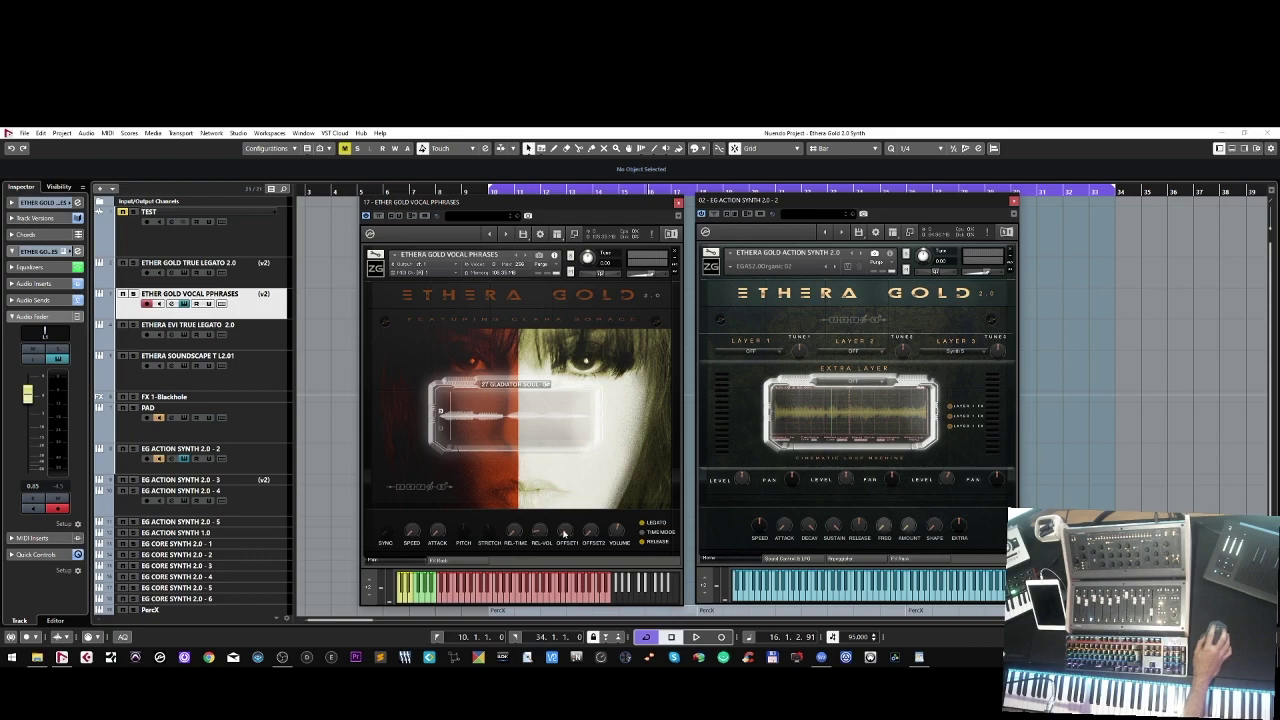
{"action": "mouse_move", "coordinate": [591, 531]}
{"action": "left_click_drag", "start_coordinate": [594, 494], "coordinate": [593, 532]}
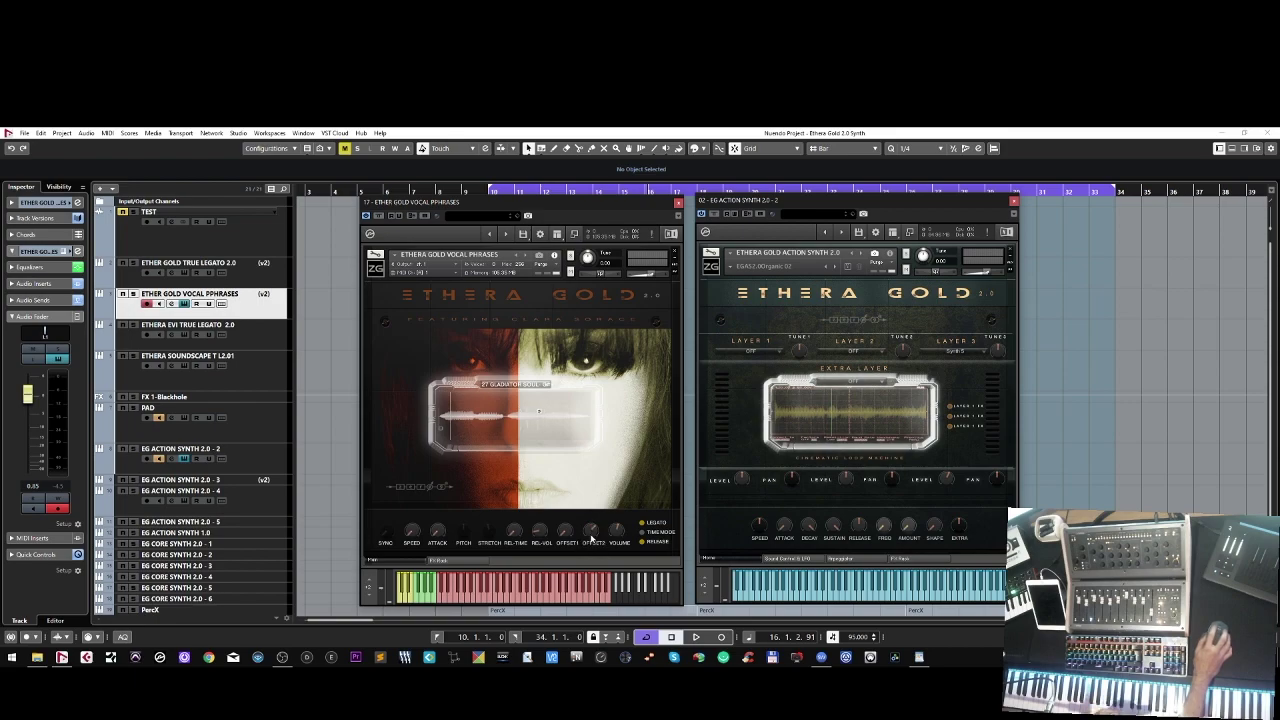
{"action": "mouse_move", "coordinate": [567, 532]}
{"action": "left_mouse_down"}
{"action": "mouse_move", "coordinate": [573, 520]}
{"action": "mouse_move", "coordinate": [573, 531]}
{"action": "left_mouse_up"}
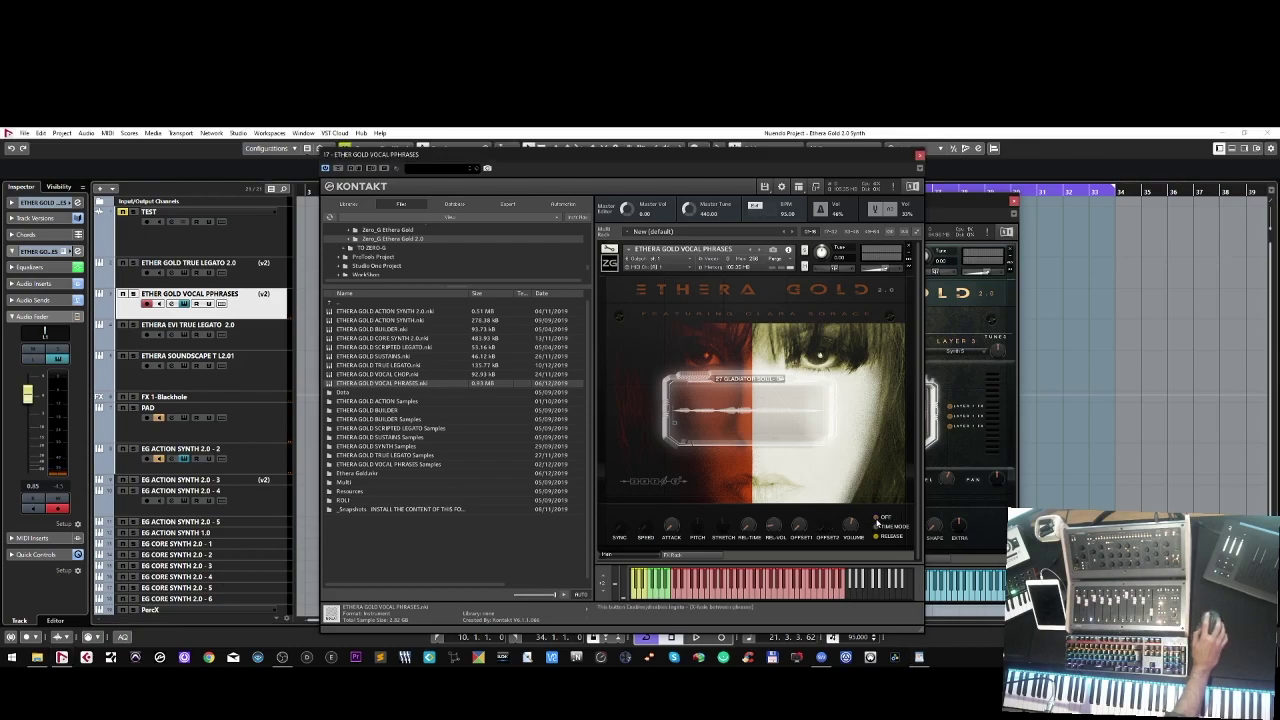
Load the 39 PIRATE - Am 110 phrase set in the Vocal Phrases instrument.
{"action": "left_click", "coordinate": [748, 378]}
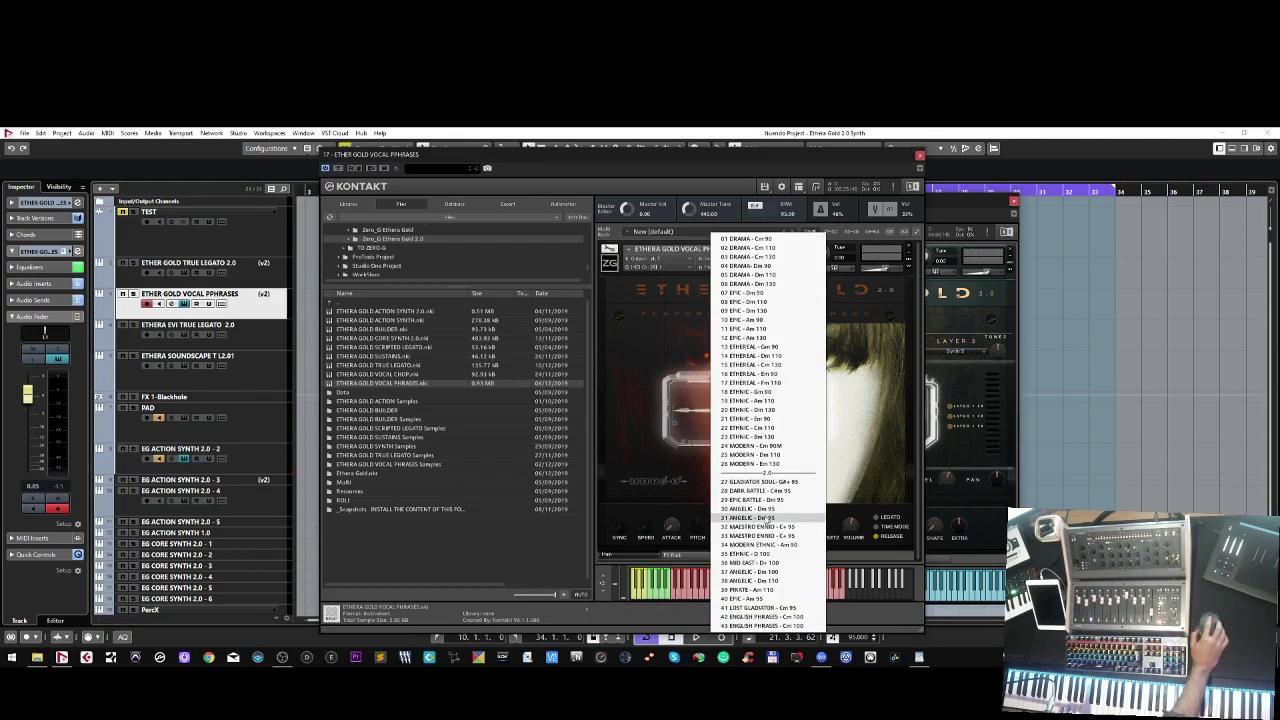
{"action": "left_click", "coordinate": [775, 590]}
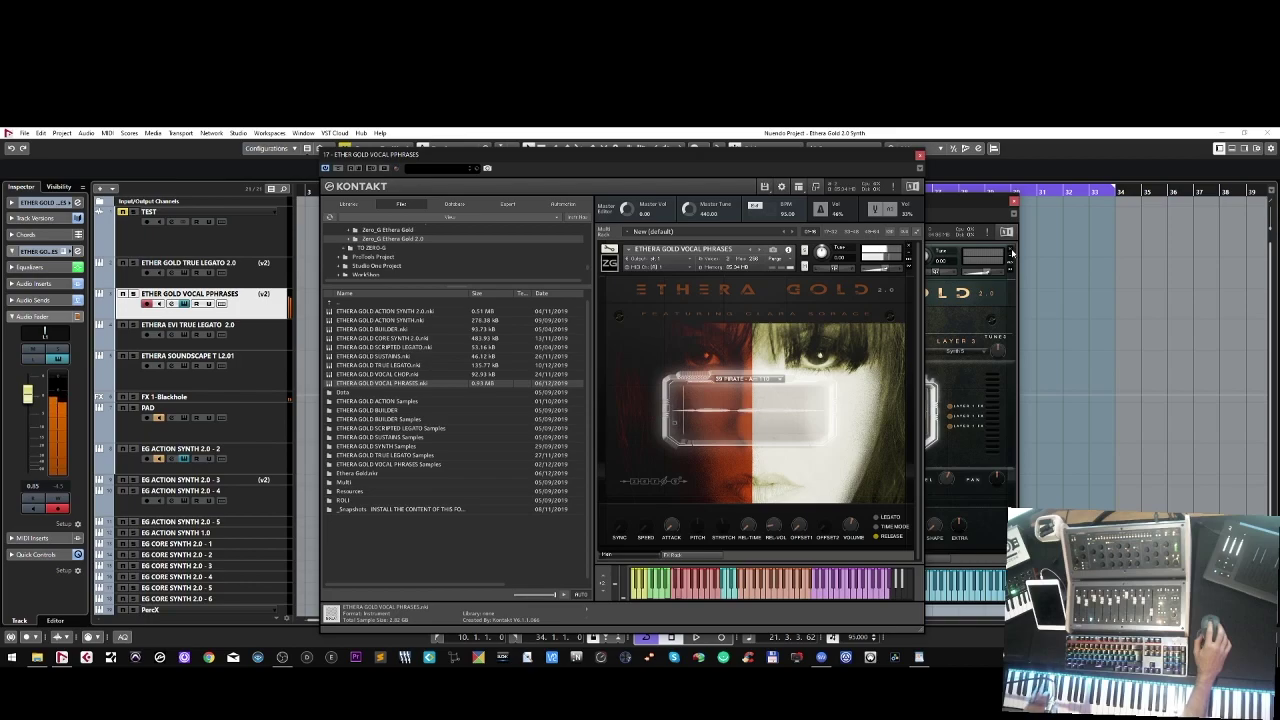
{"action": "left_click", "coordinate": [27, 402]}
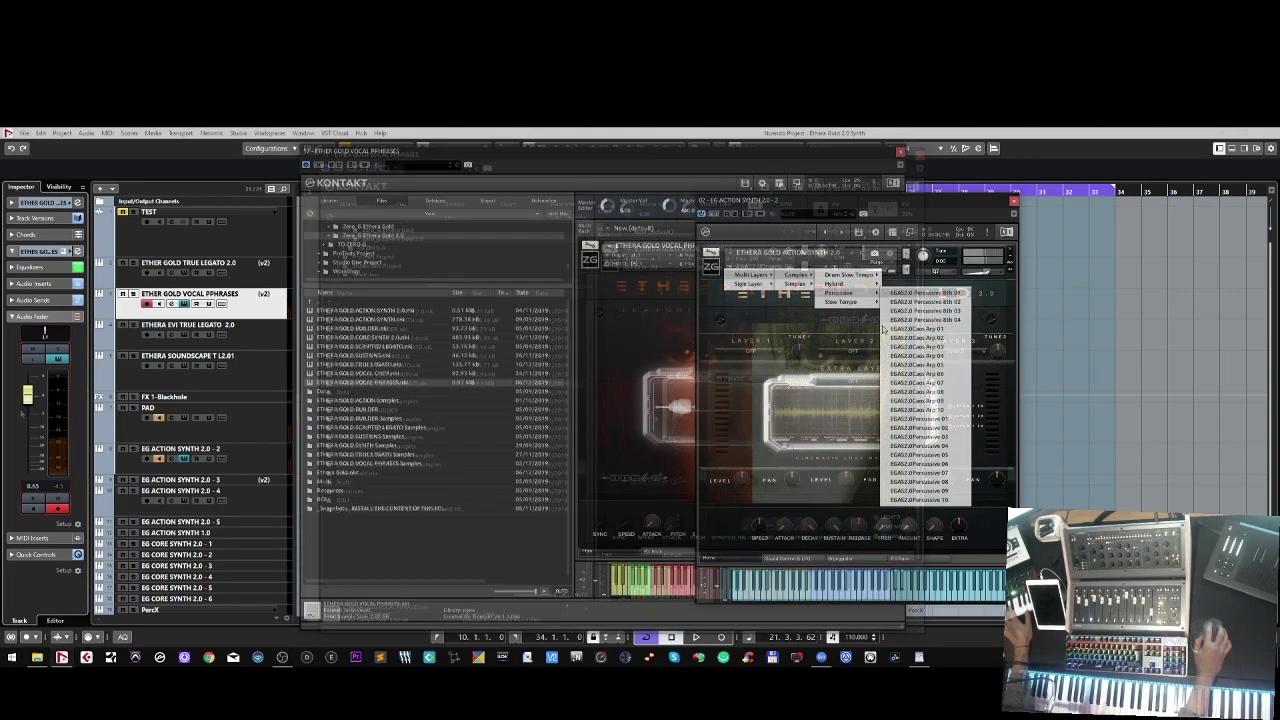
Load the EGAS2.0 Percussive 8th 01 snapshot in the Action Synth and slightly lower the instrument's volume.
{"action": "left_click", "coordinate": [922, 292]}
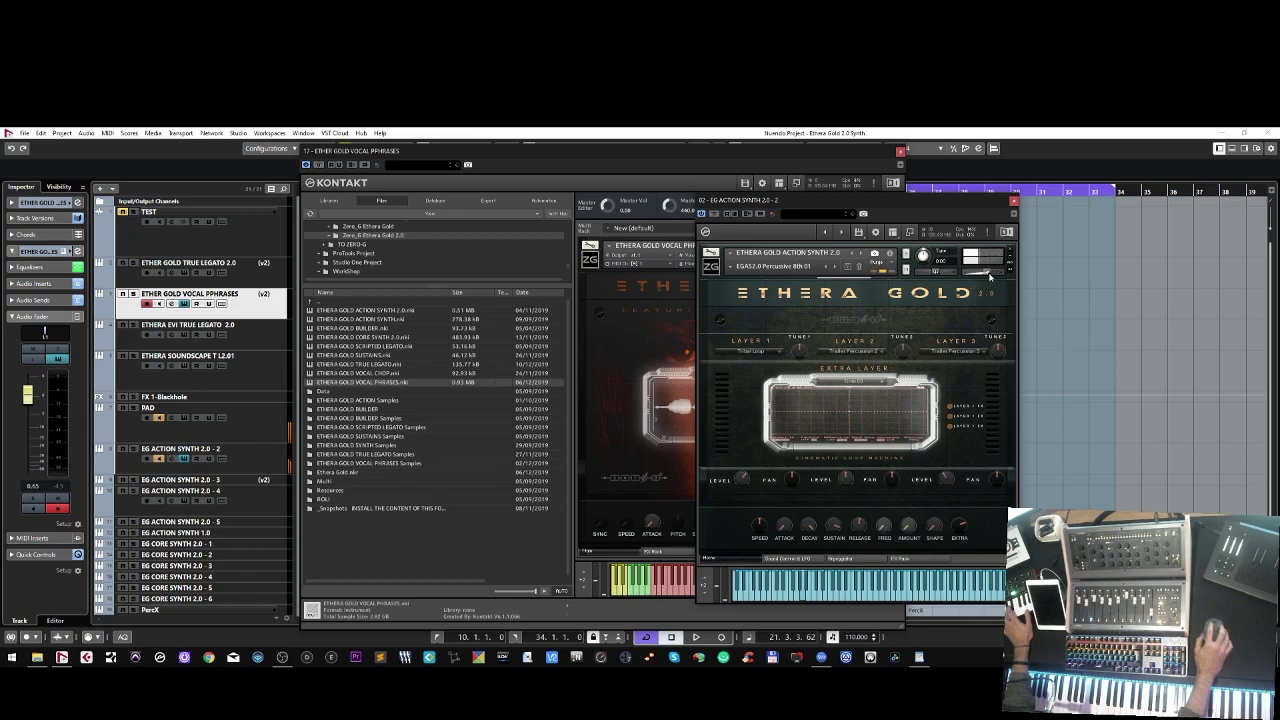
{"action": "left_click_drag", "start_coordinate": [991, 274], "coordinate": [986, 273]}
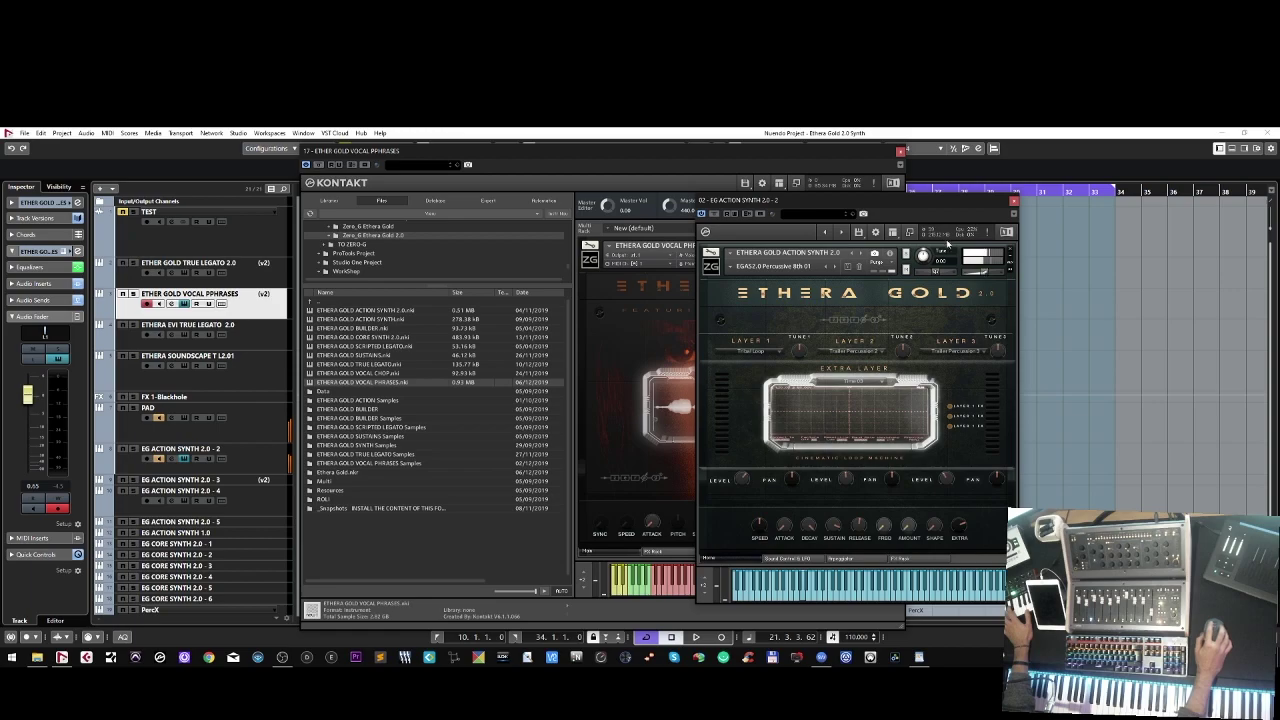
Raise an empty step near the middle of the Action Synth's arpeggiator pattern and view its FX Rack before returning to the main page.
{"action": "left_click_drag", "start_coordinate": [934, 198], "coordinate": [1155, 181]}
{"action": "left_click_drag", "start_coordinate": [872, 154], "coordinate": [868, 155]}
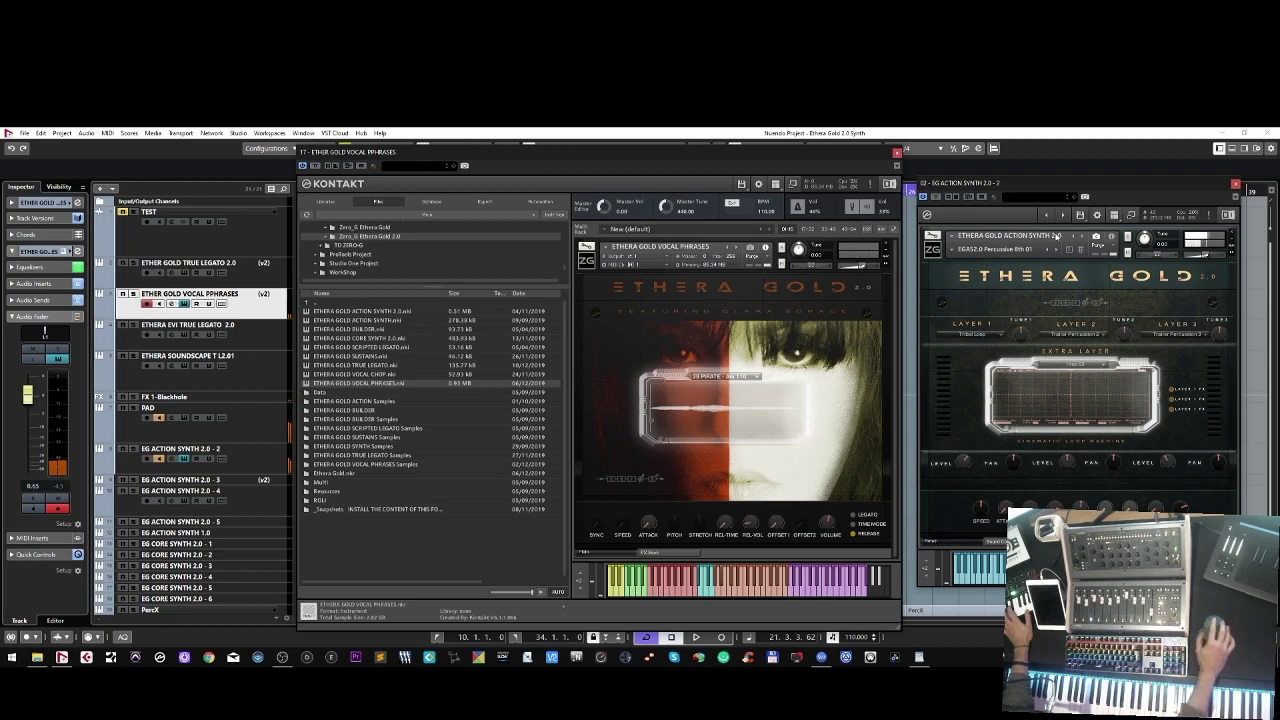
{"action": "left_click", "coordinate": [1062, 488]}
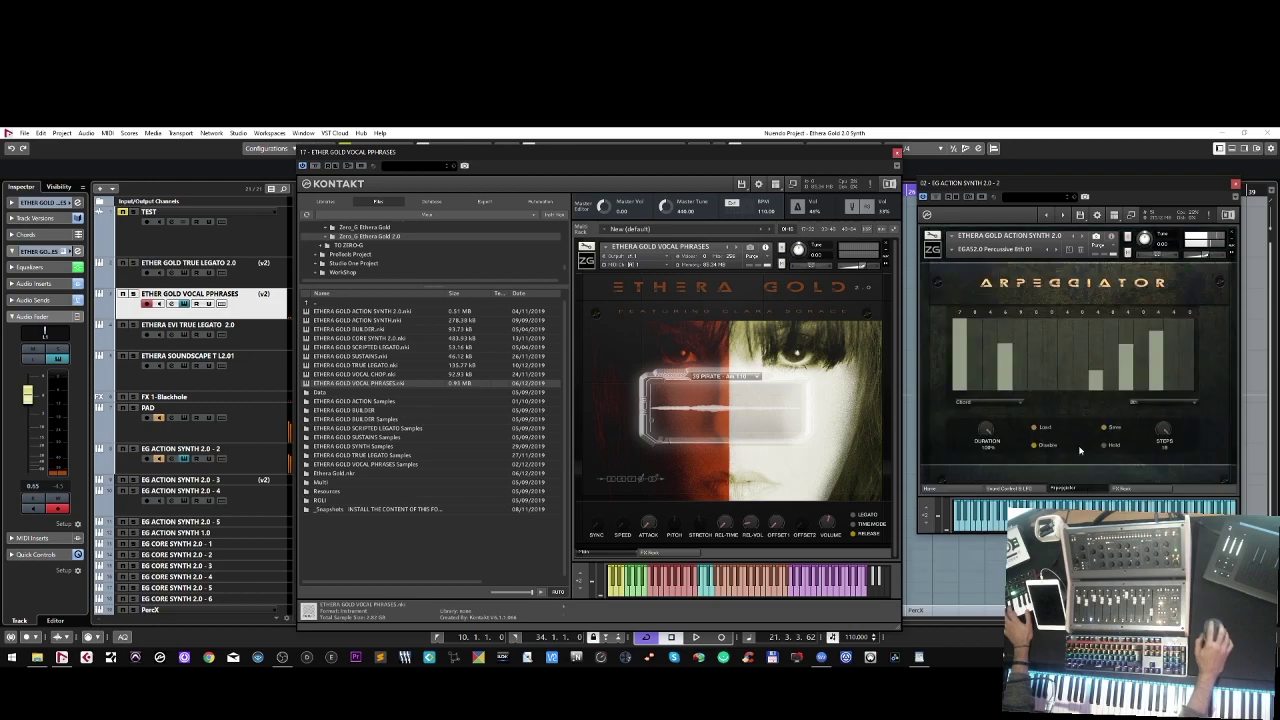
{"action": "left_click", "coordinate": [1052, 330]}
{"action": "left_click", "coordinate": [1053, 340]}
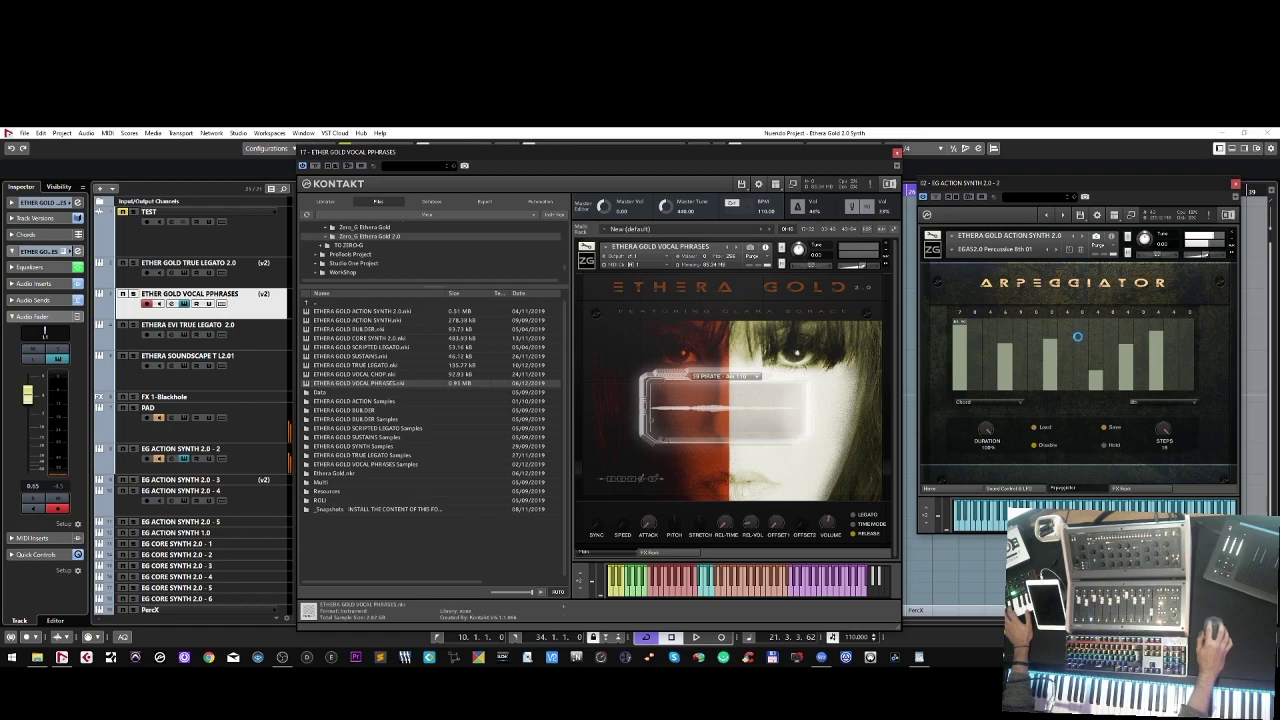
{"action": "left_click", "coordinate": [1121, 488]}
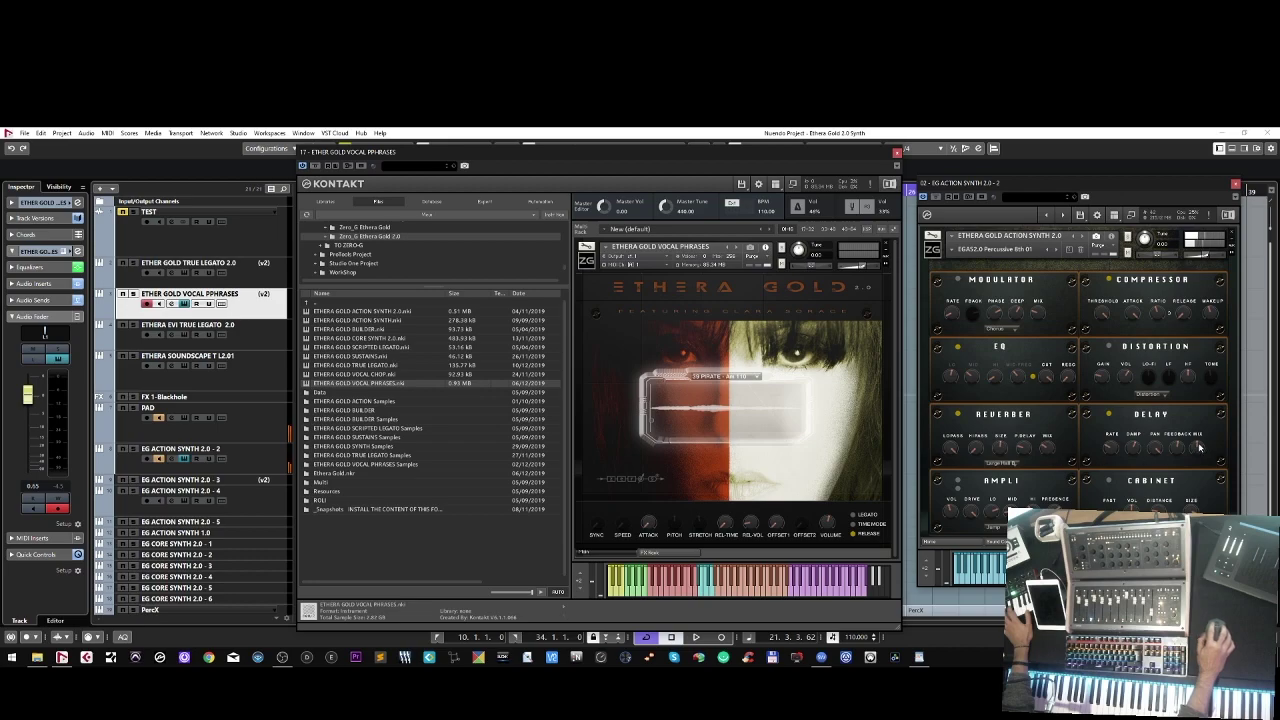
{"action": "left_click", "coordinate": [953, 544]}
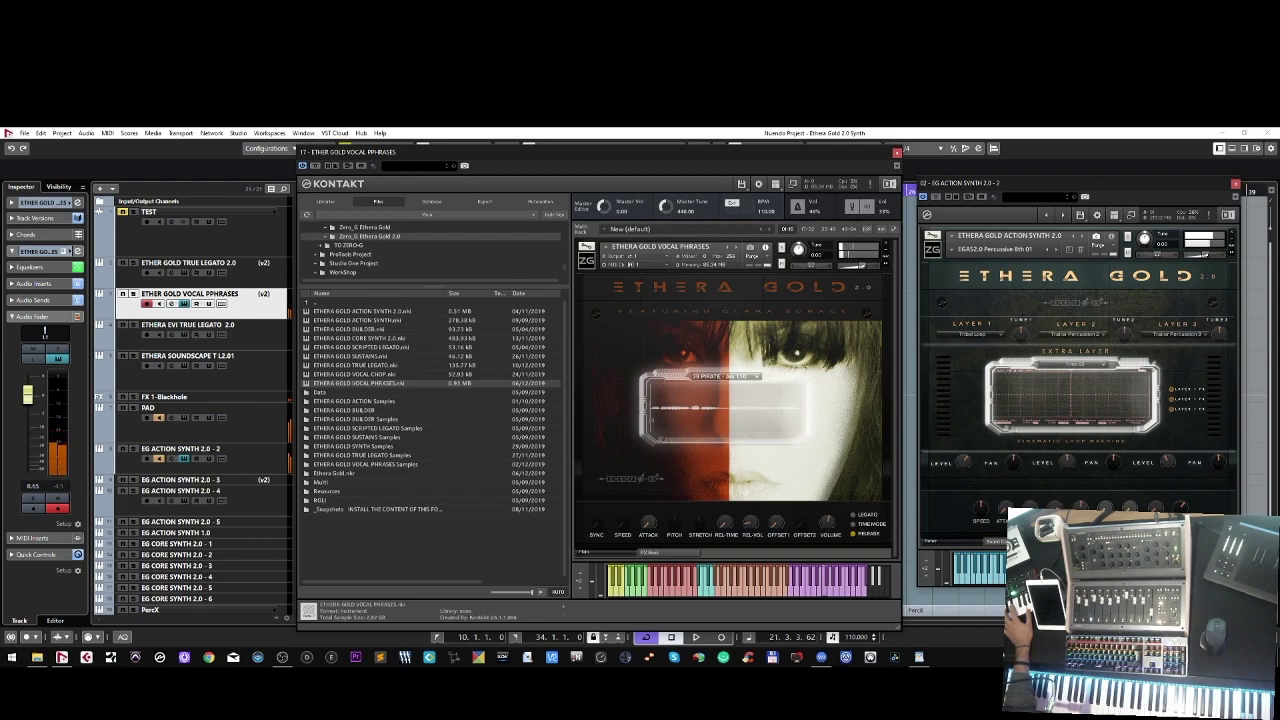
Load the EGAS2.0 Gummy 07 snapshot in the Action Synth.
{"action": "left_click", "coordinate": [955, 249]}
{"action": "mouse_move", "coordinate": [1010, 265]}
{"action": "left_click", "coordinate": [1093, 380]}
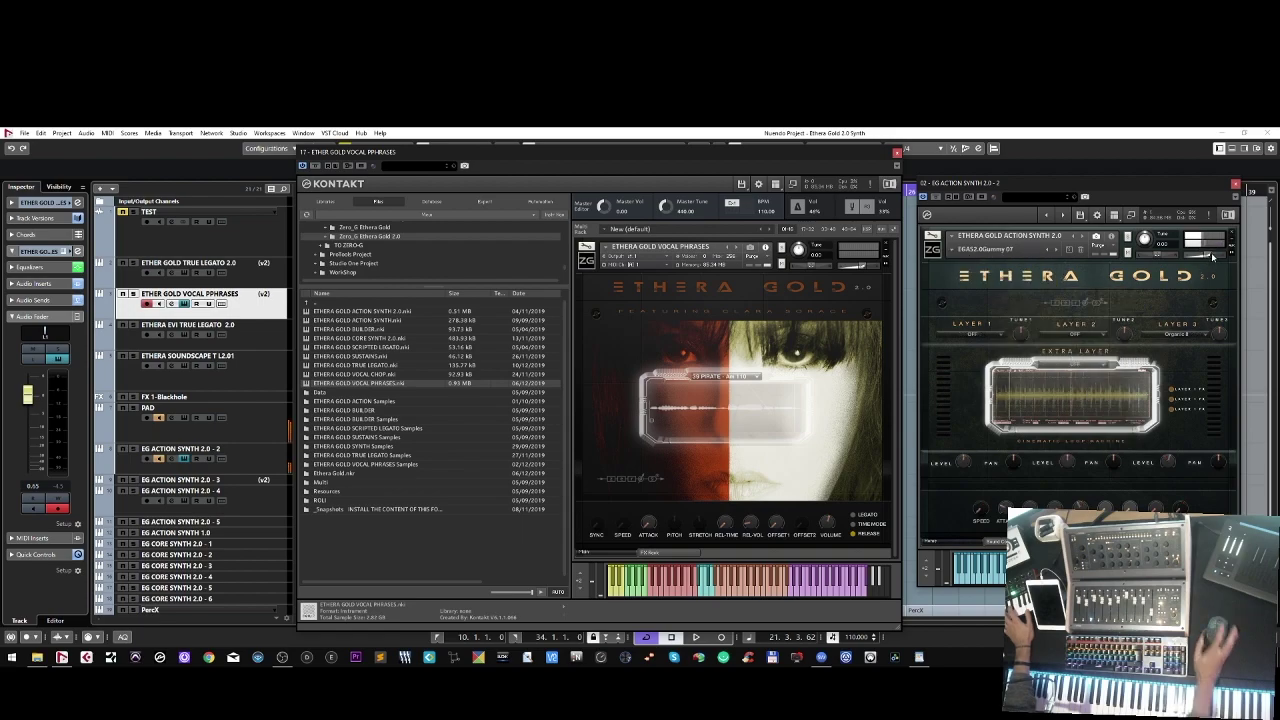
{"action": "left_click", "coordinate": [1063, 253]}
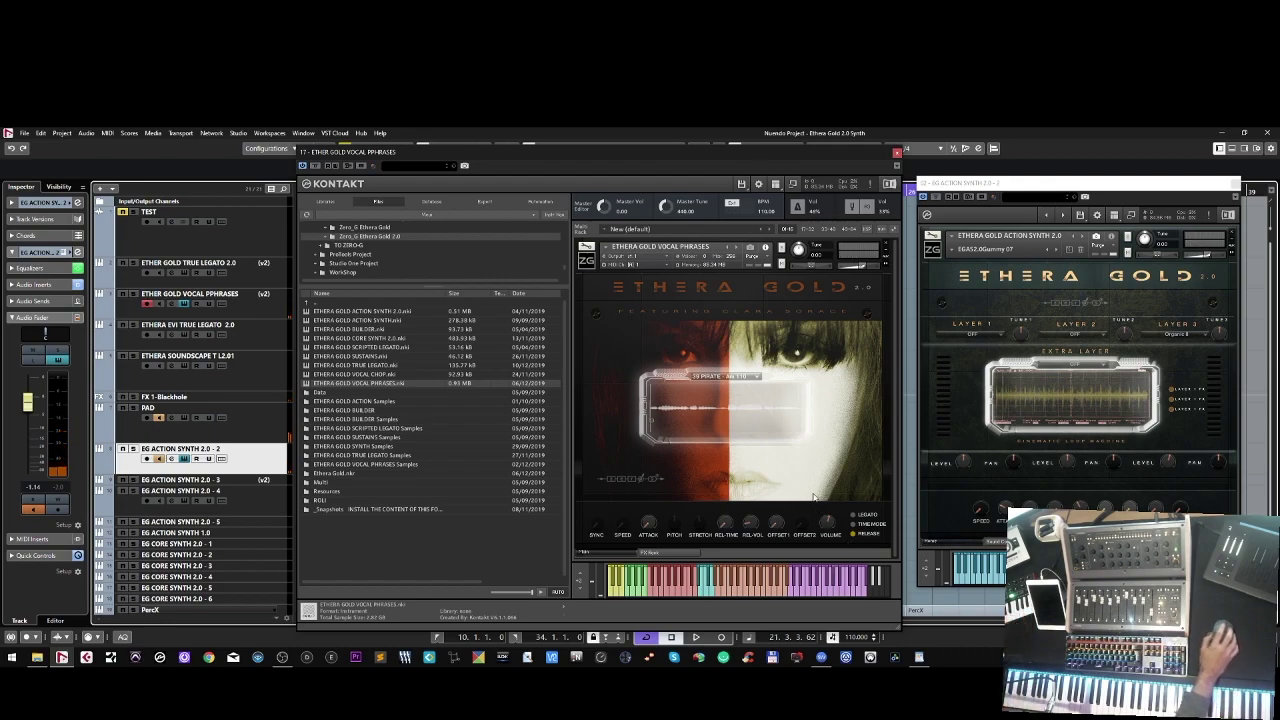
Load the 36 MID EAST phrase set in the Vocal Phrases instrument and start project playback.
{"action": "left_click", "coordinate": [726, 376]}
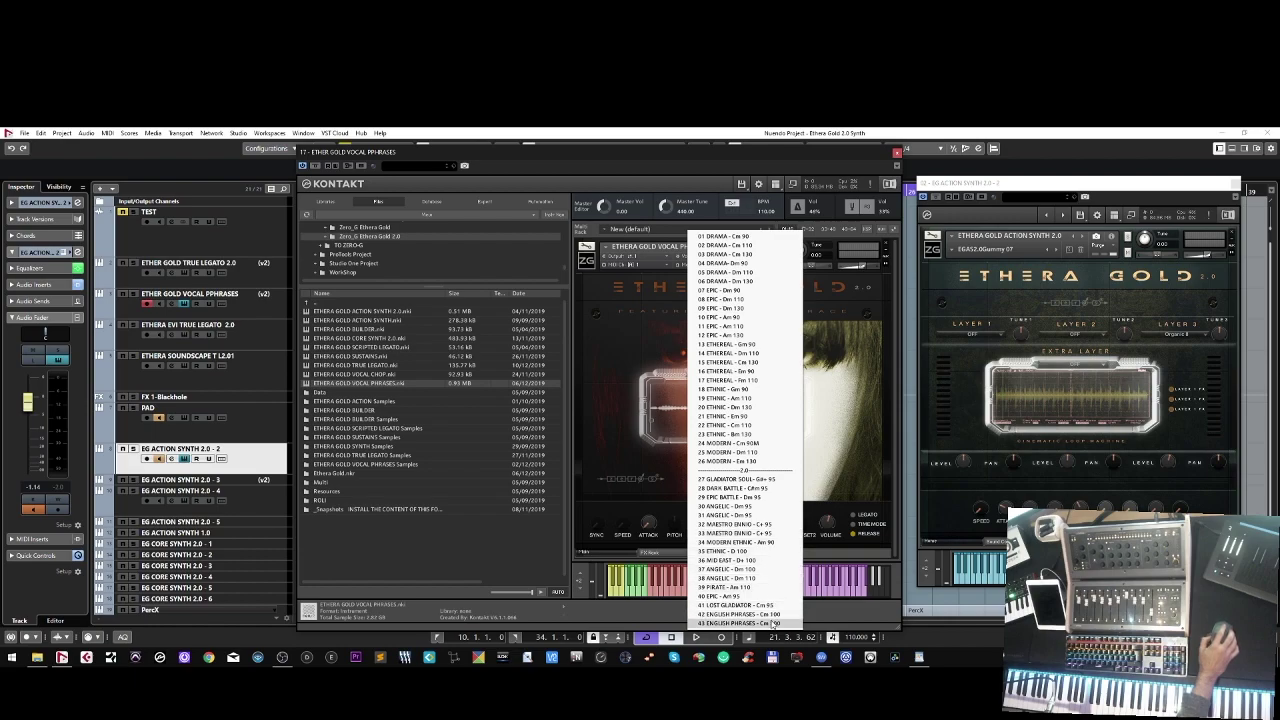
{"action": "left_click", "coordinate": [752, 562]}
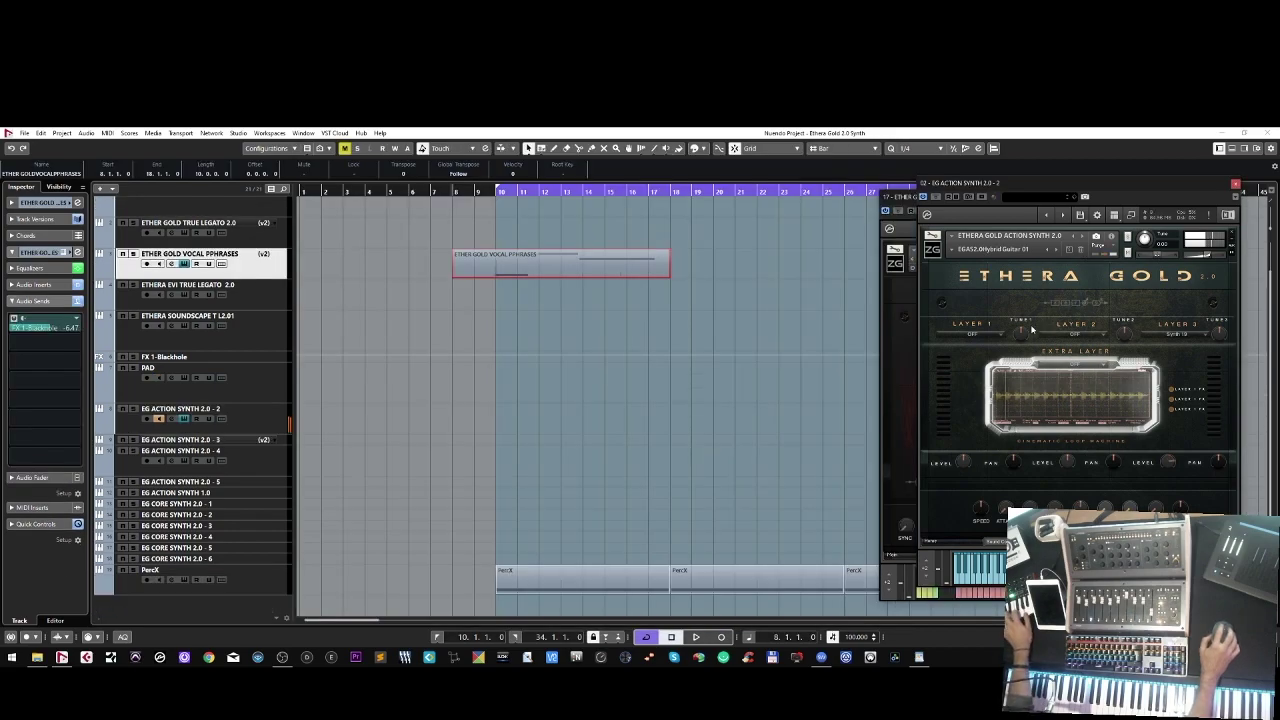
{"action": "left_click", "coordinate": [472, 191]}
{"action": "key", "text": "space"}
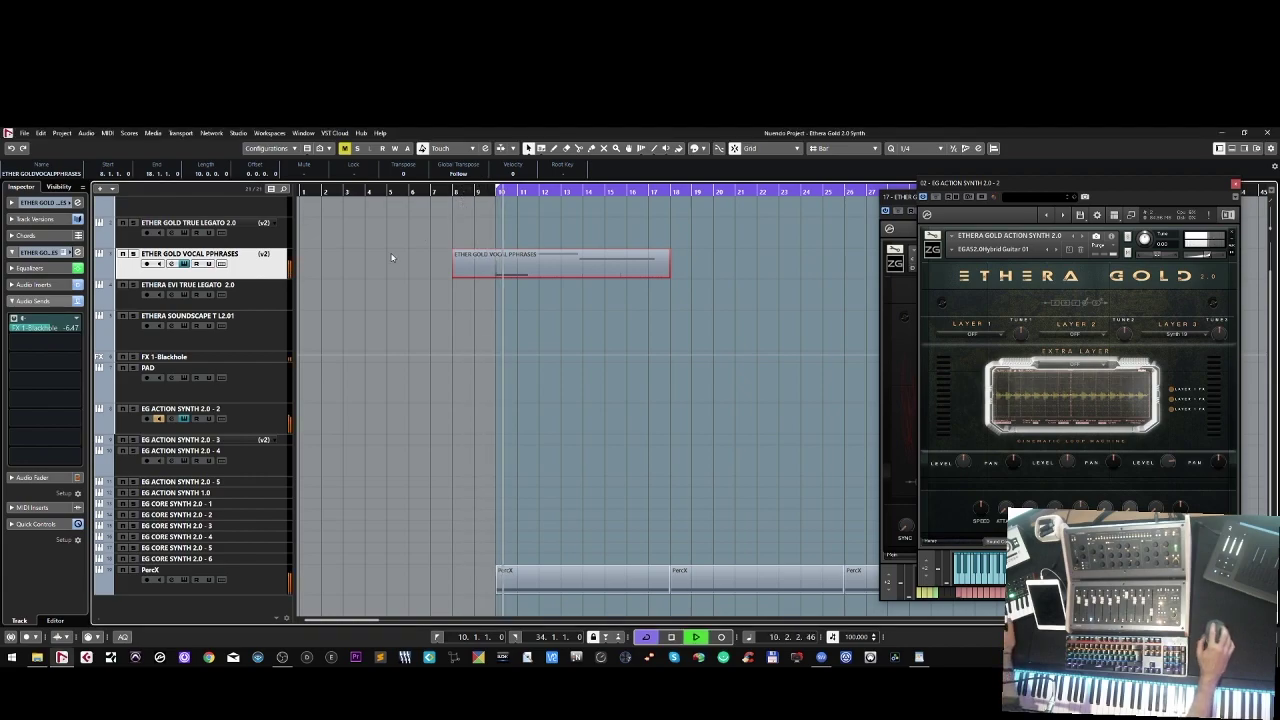
Show the Audio Fader of the EG ACTION SYNTH 2.0 - 2 track and slightly raise its volume.
{"action": "left_click", "coordinate": [267, 426]}
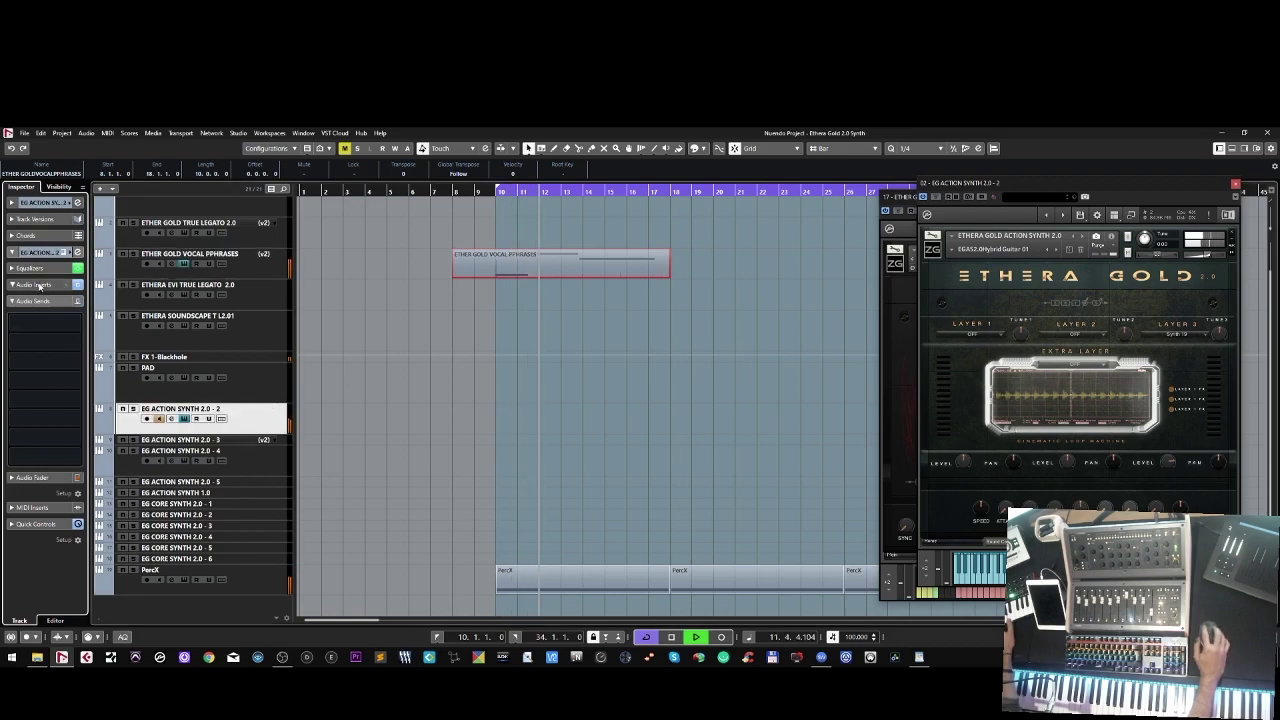
{"action": "left_click", "coordinate": [33, 300]}
{"action": "left_click", "coordinate": [33, 315]}
{"action": "left_click_drag", "start_coordinate": [28, 401], "coordinate": [30, 397]}
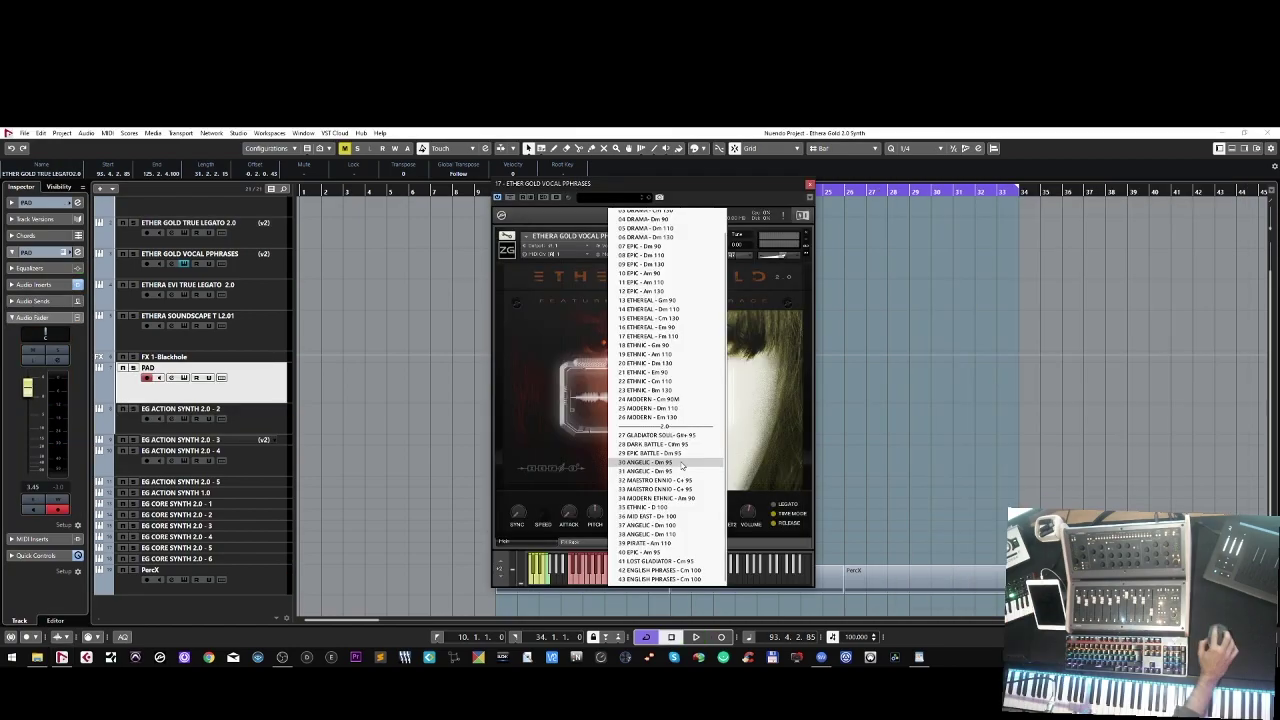
Load the ANGELIC - Dm 95 phrase set in the Vocal Phrases instrument and toggle the Release option.
{"action": "left_click", "coordinate": [668, 487]}
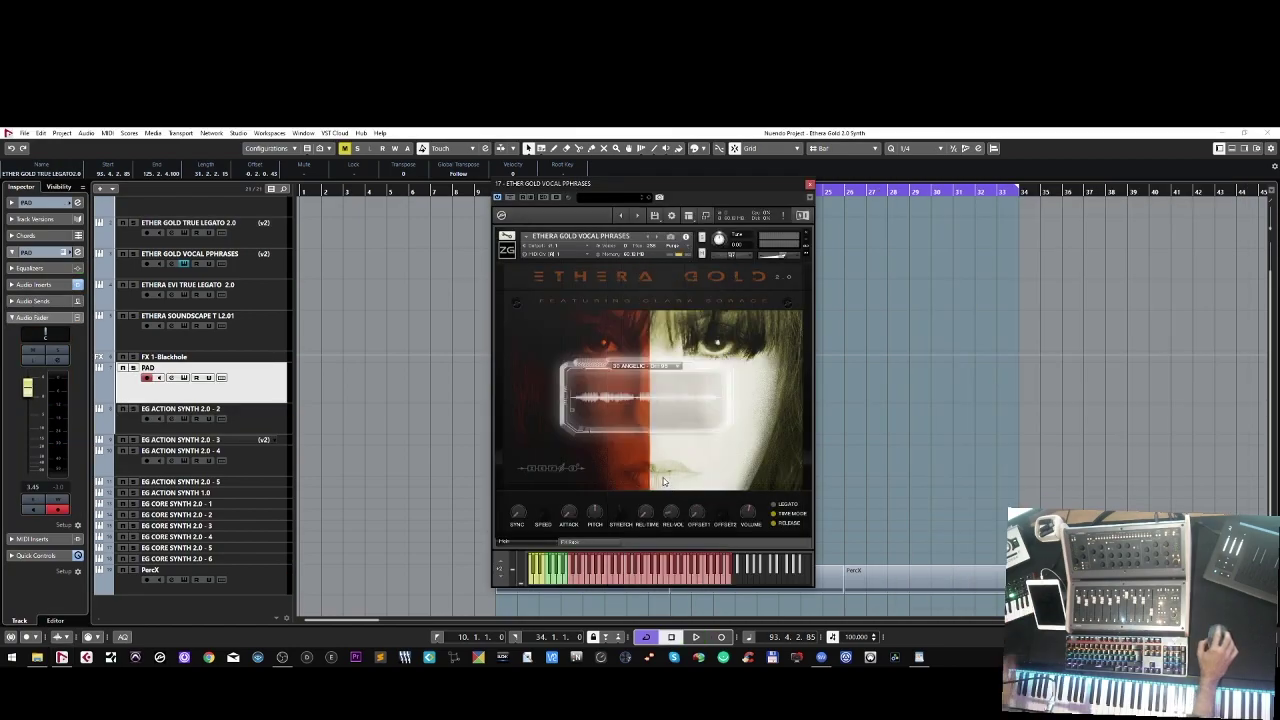
{"action": "left_click", "coordinate": [598, 499]}
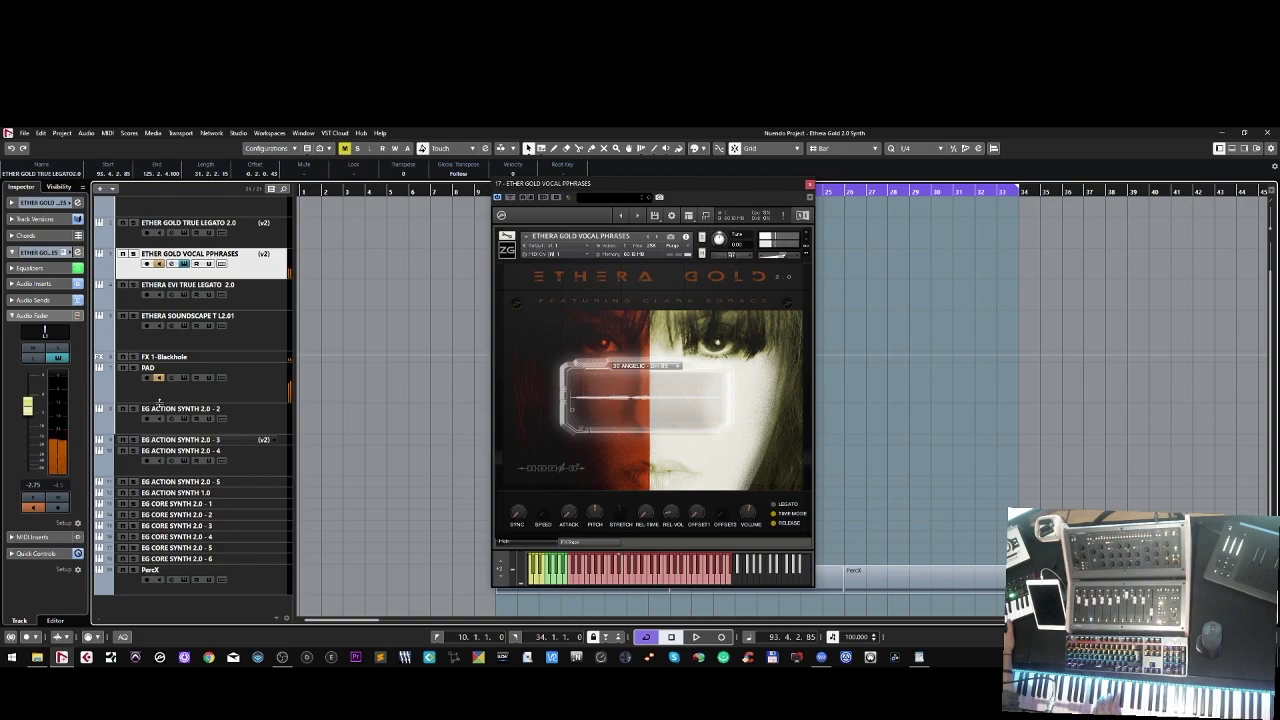
{"action": "left_click", "coordinate": [775, 522]}
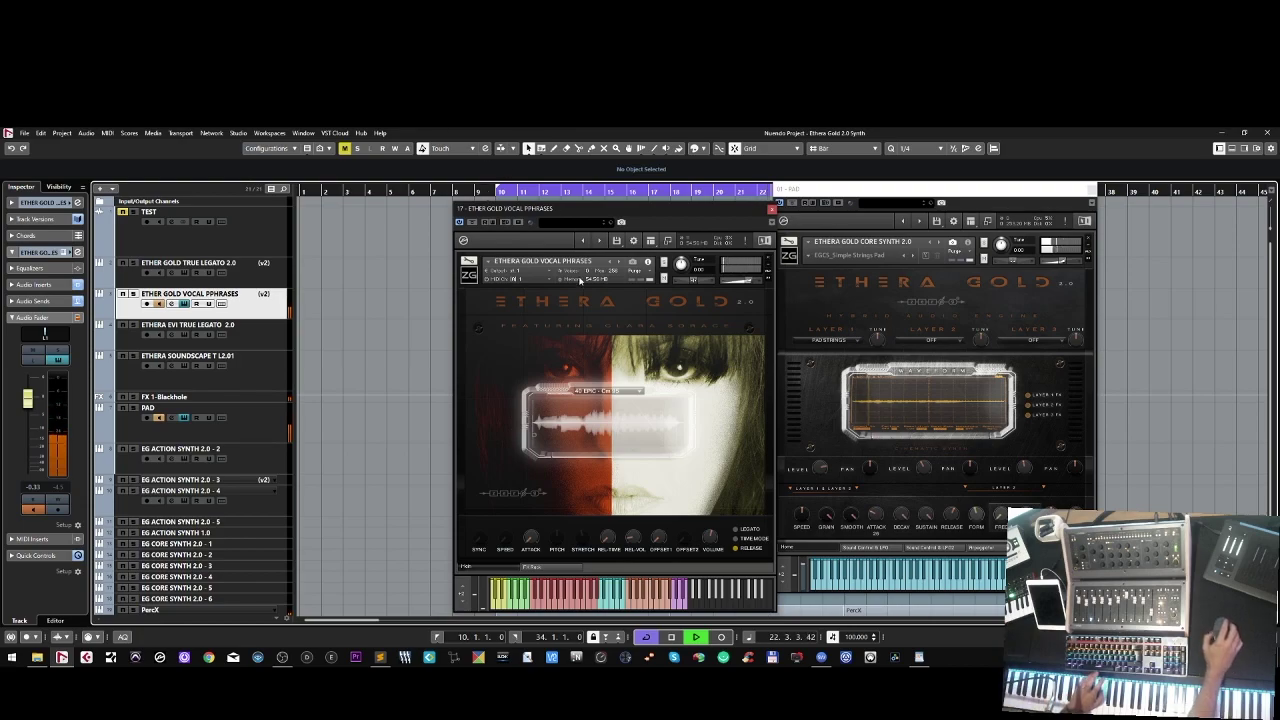
Stop playback and load the 42 ENGLISH PHRASES - Cm 100 set in the Vocal Phrases instrument.
{"action": "key", "text": "space"}
{"action": "left_click", "coordinate": [605, 391]}
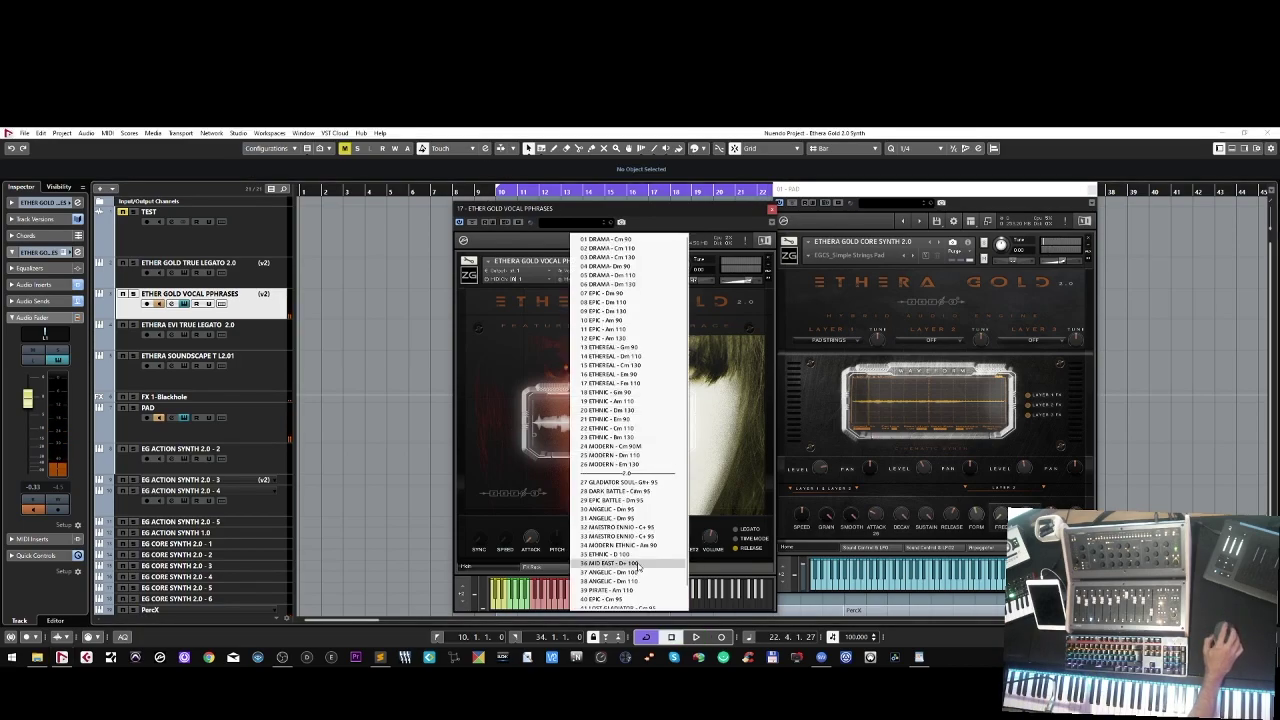
{"action": "scroll", "coordinate": [640, 565], "scroll_direction": "down", "scroll_amount": 2}
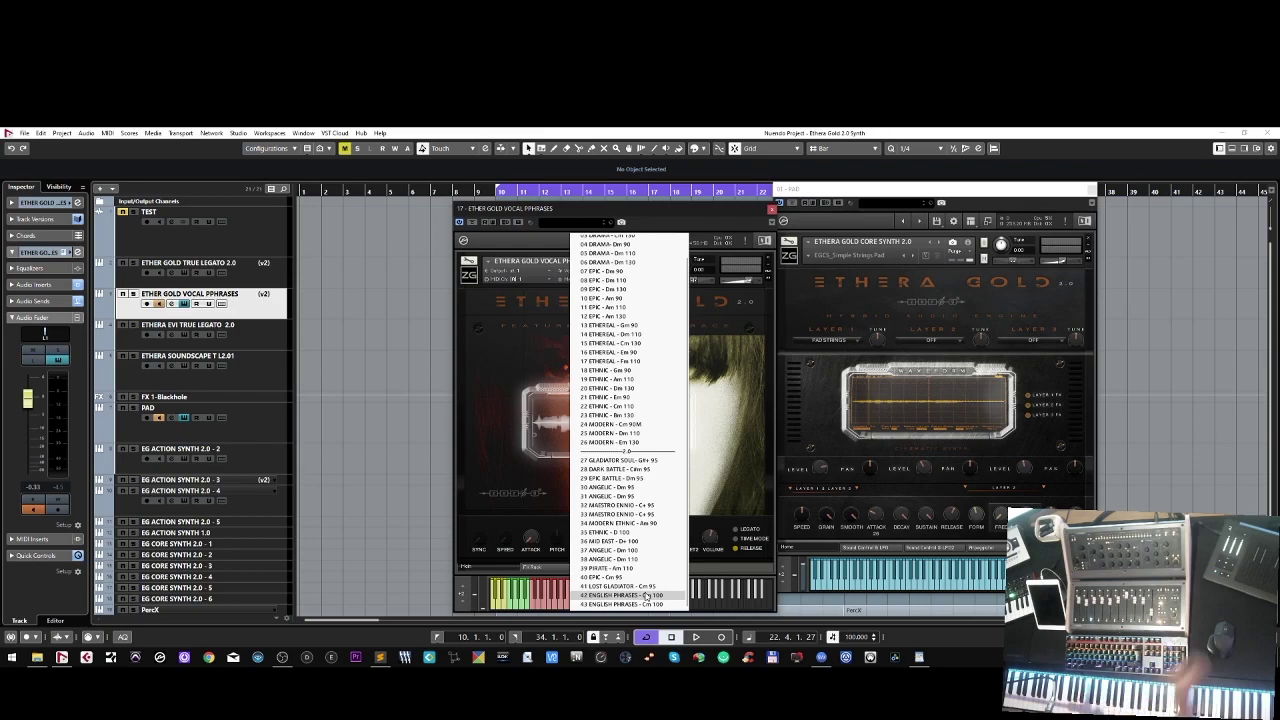
{"action": "left_click_drag", "start_coordinate": [659, 211], "coordinate": [650, 200]}
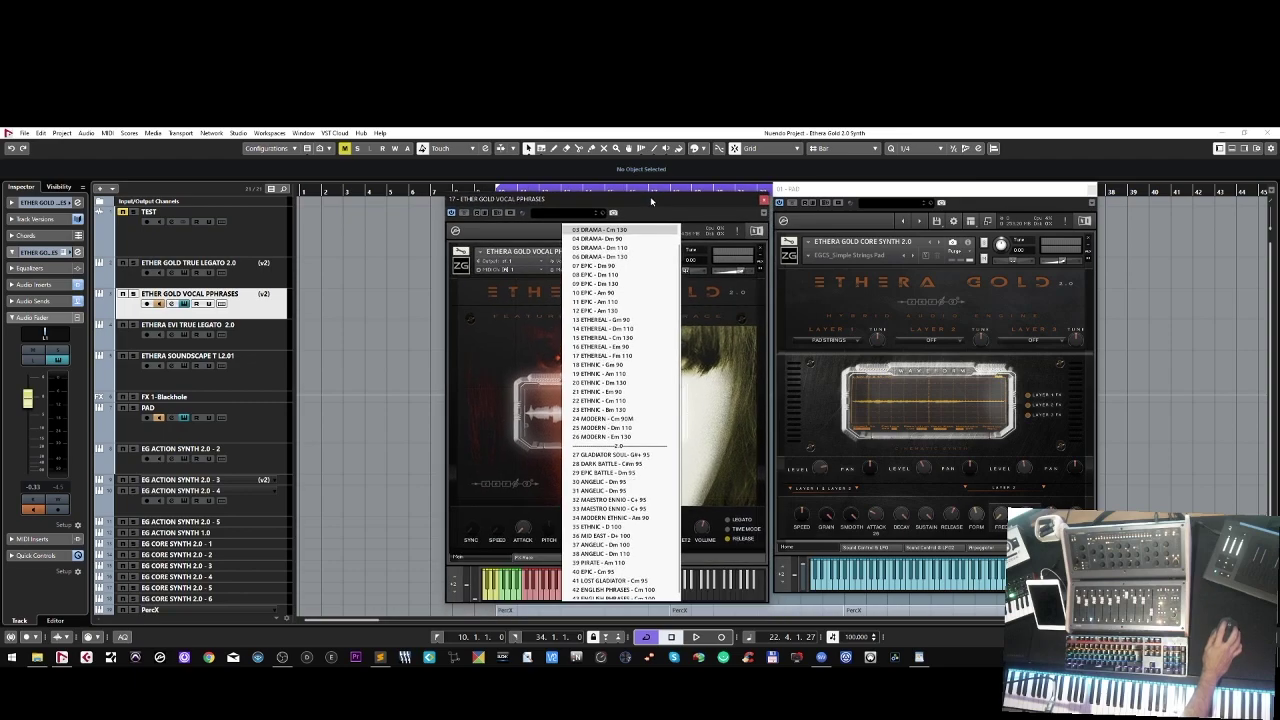
{"action": "scroll", "coordinate": [620, 500], "scroll_direction": "down", "scroll_amount": 1}
{"action": "left_click", "coordinate": [610, 563]}
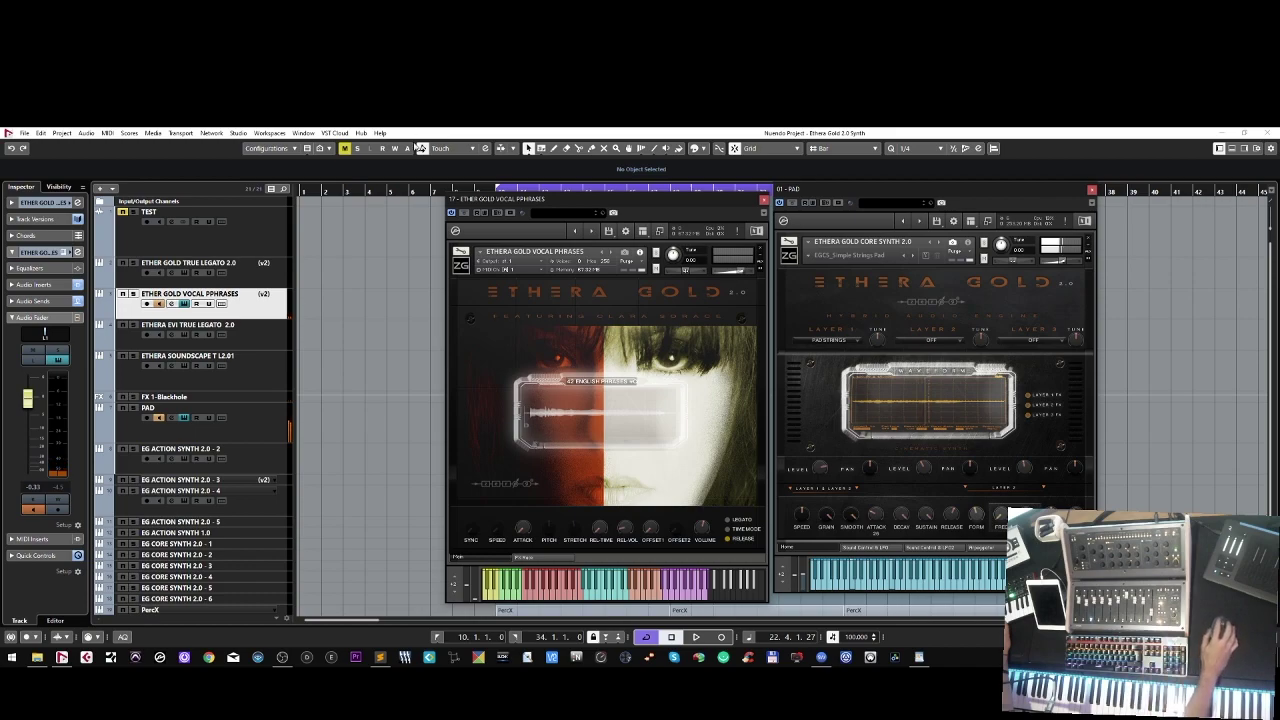
Play the project with the English phrases and choose another phrase set near the end of the list.
{"action": "left_click", "coordinate": [410, 135]}
{"action": "key", "text": "space"}
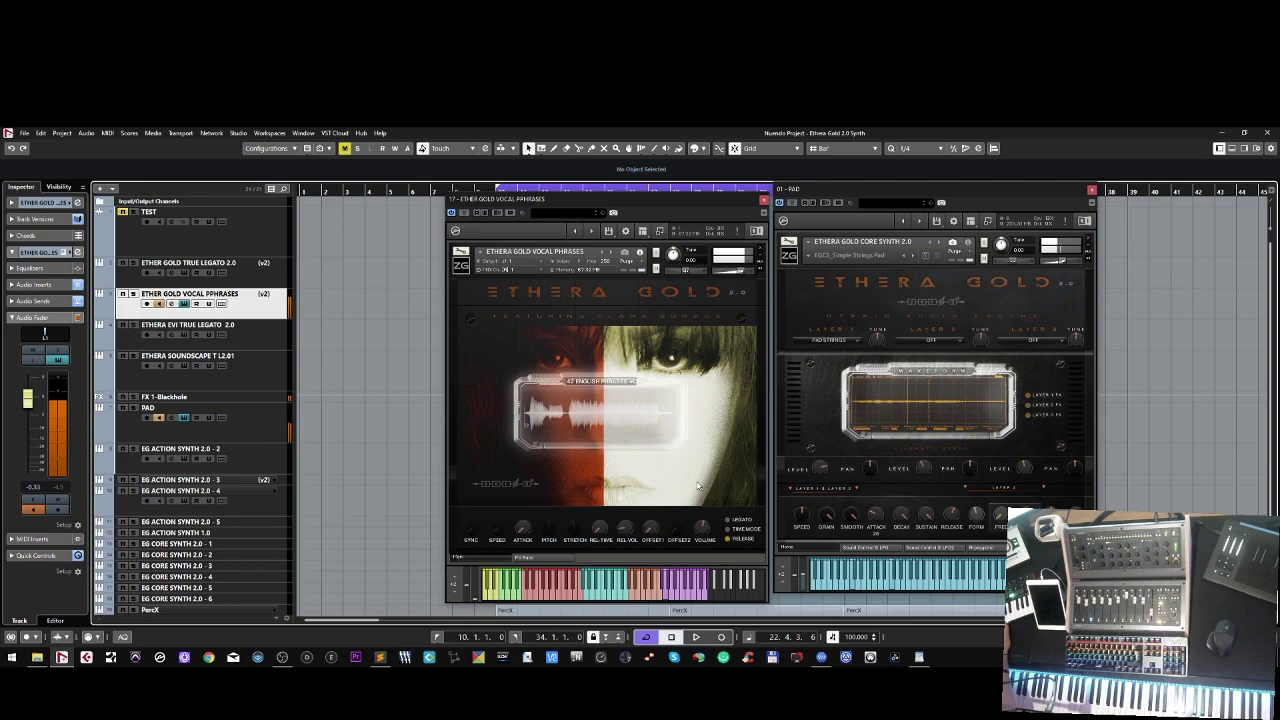
{"action": "left_click", "coordinate": [600, 381]}
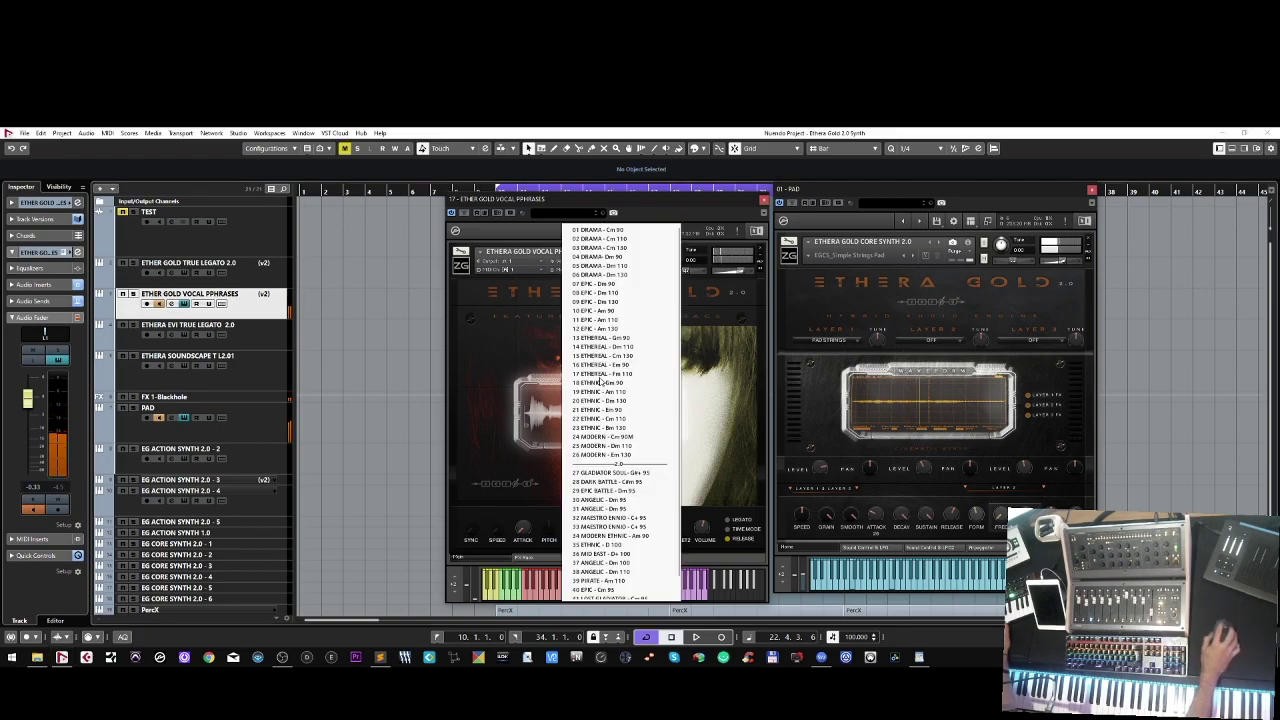
{"action": "left_click", "coordinate": [622, 594]}
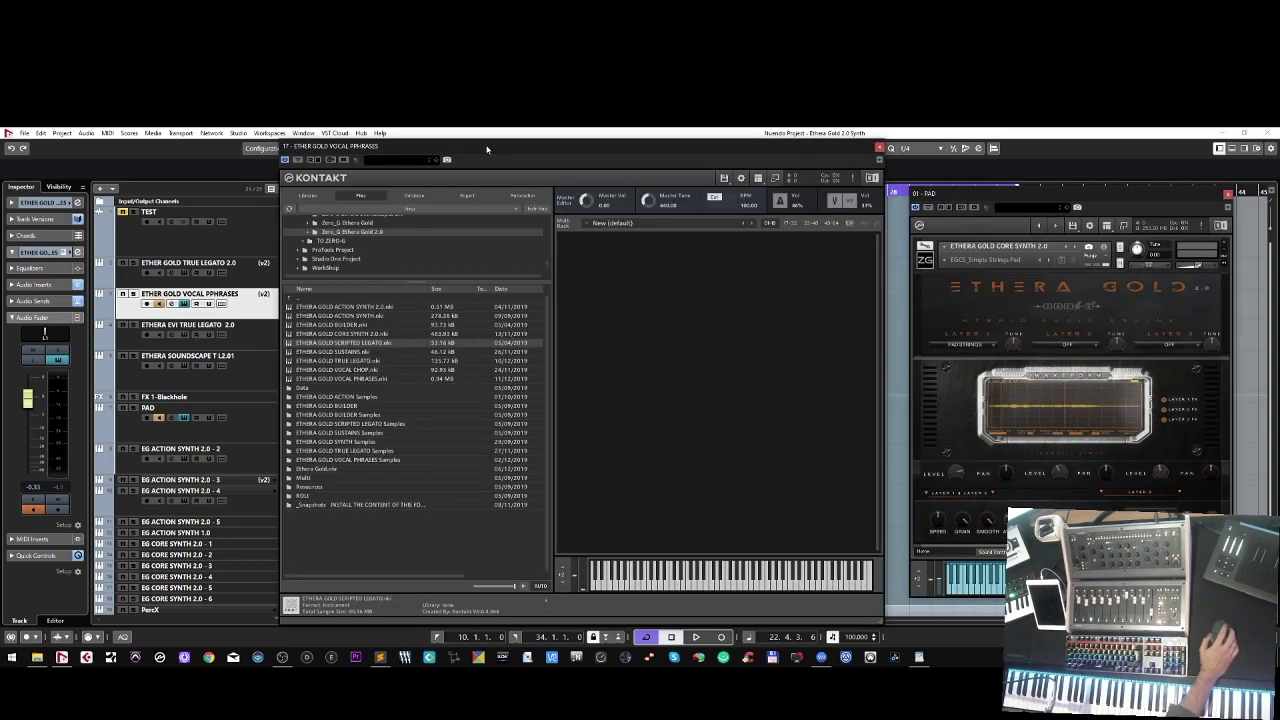
Load the ETHERA GOLD VOCAL CHOP instrument from the Ethera Gold 2.0 folder into the empty Kontakt rack.
{"action": "left_click_drag", "start_coordinate": [497, 146], "coordinate": [501, 147]}
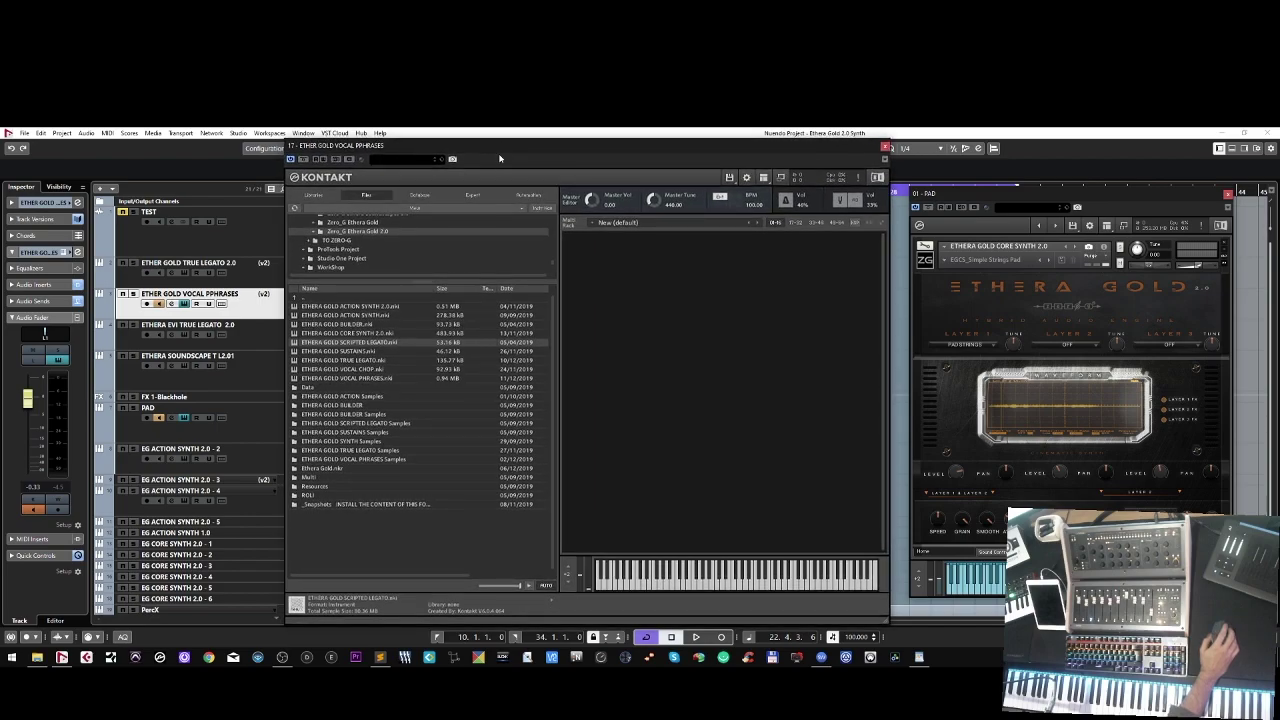
{"action": "left_click_drag", "start_coordinate": [500, 144], "coordinate": [495, 148]}
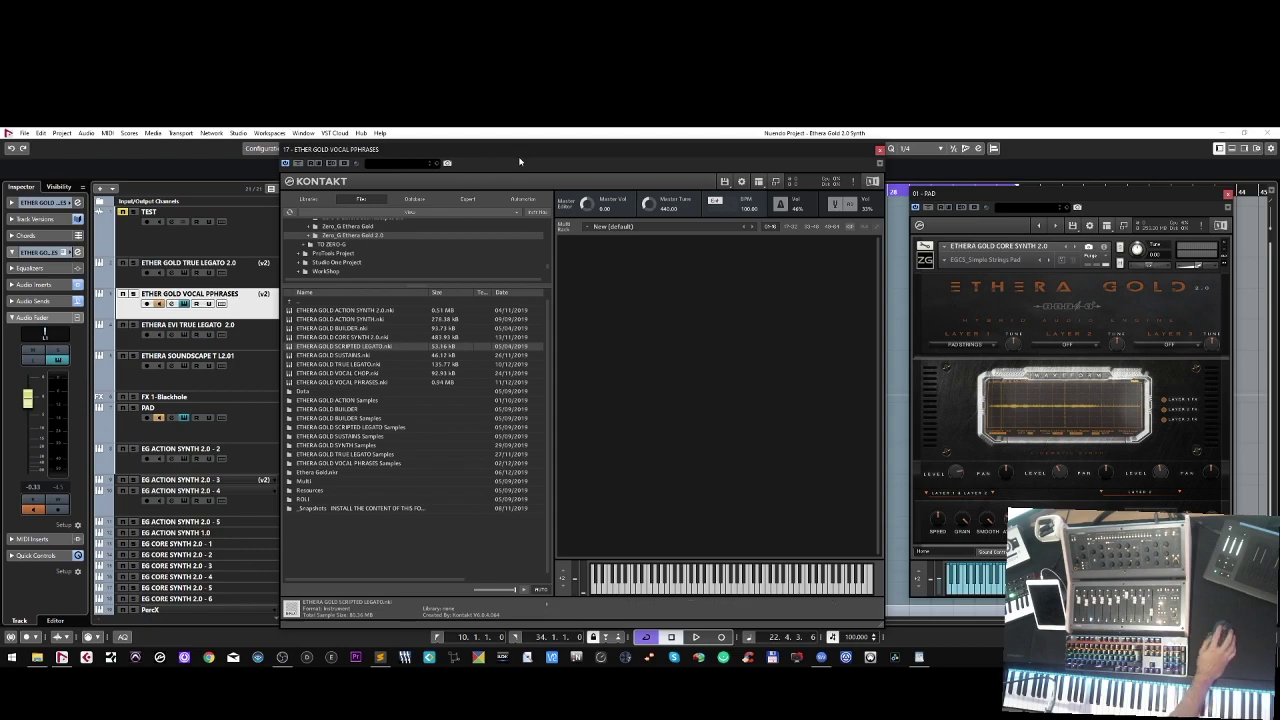
{"action": "left_click_drag", "start_coordinate": [521, 151], "coordinate": [504, 149]}
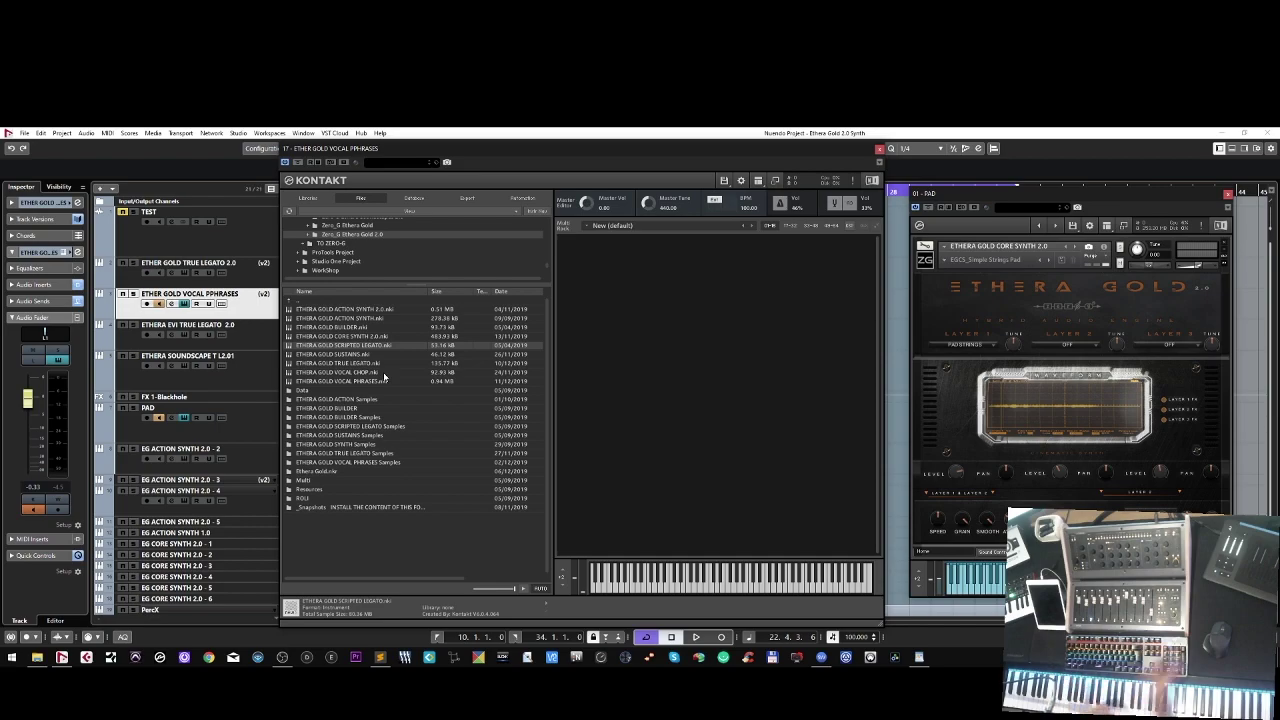
{"action": "double_click", "coordinate": [383, 372]}
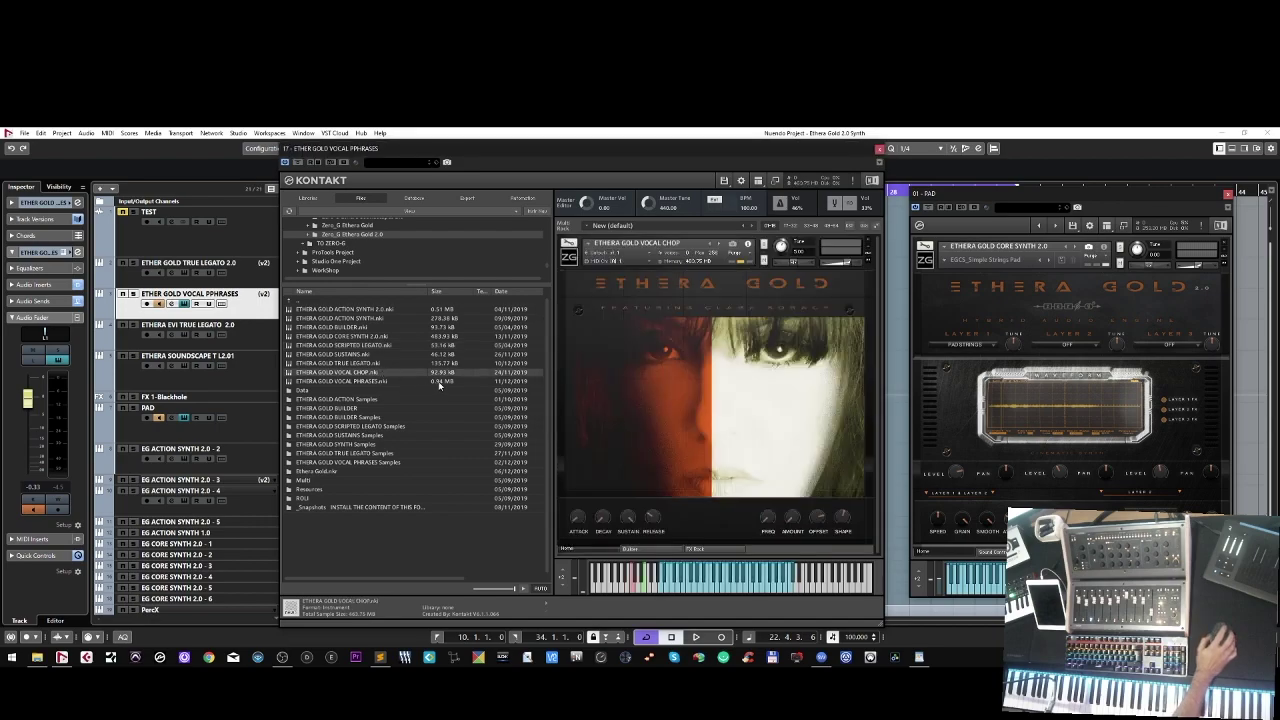
{"action": "left_click_drag", "start_coordinate": [677, 180], "coordinate": [683, 176]}
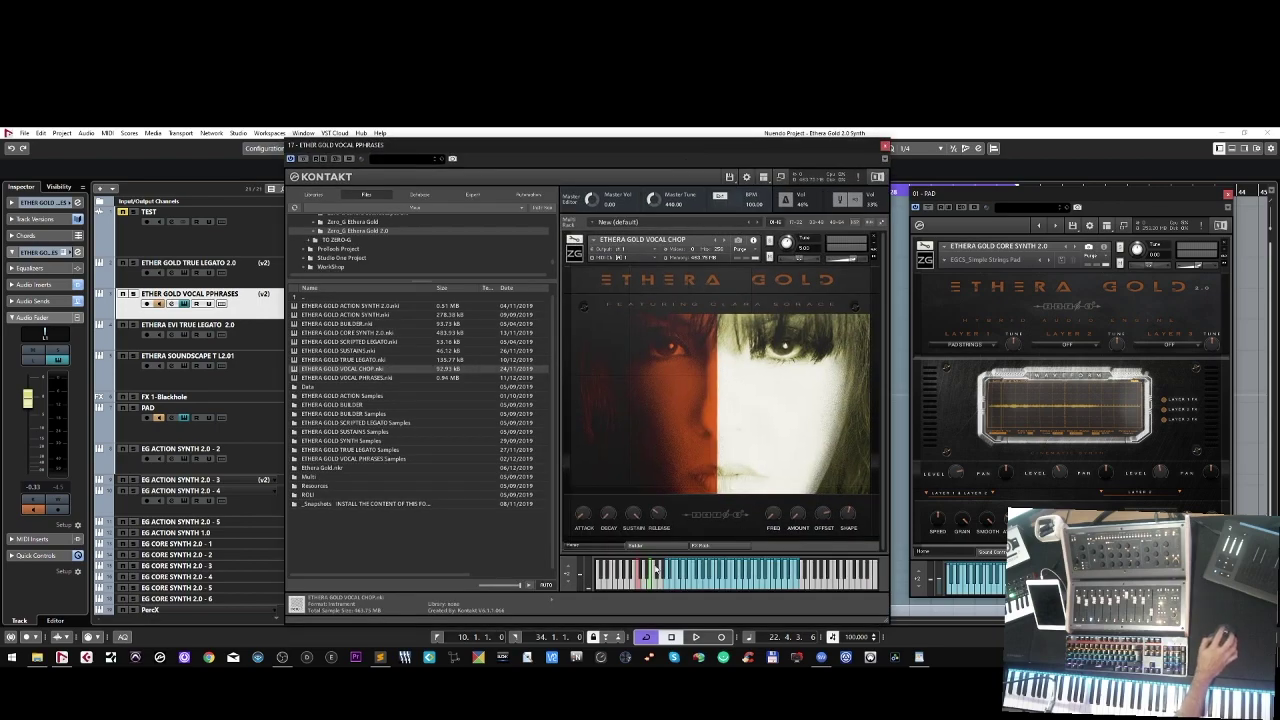
Hide Kontakt's file browser and view the Vocal Chop's Builder page with its sequencer before returning to the main page.
{"action": "key", "text": "F1"}
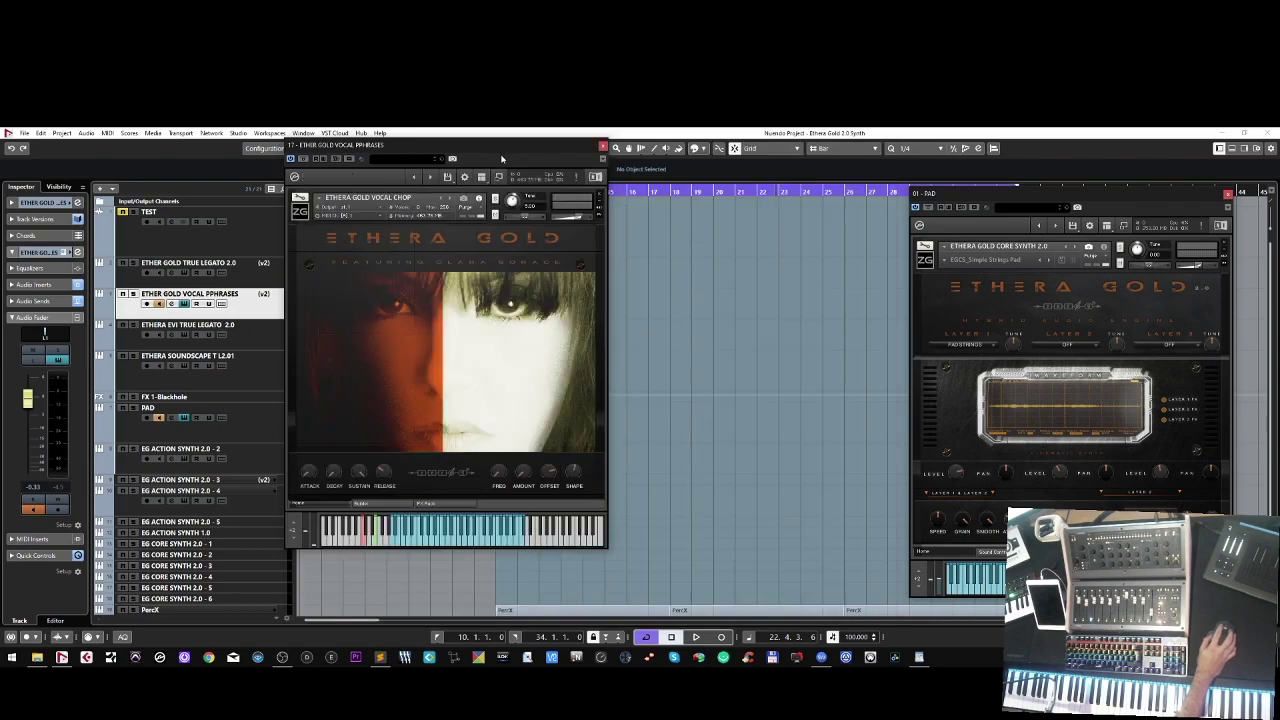
{"action": "left_click_drag", "start_coordinate": [504, 150], "coordinate": [659, 177]}
{"action": "left_click", "coordinate": [535, 531]}
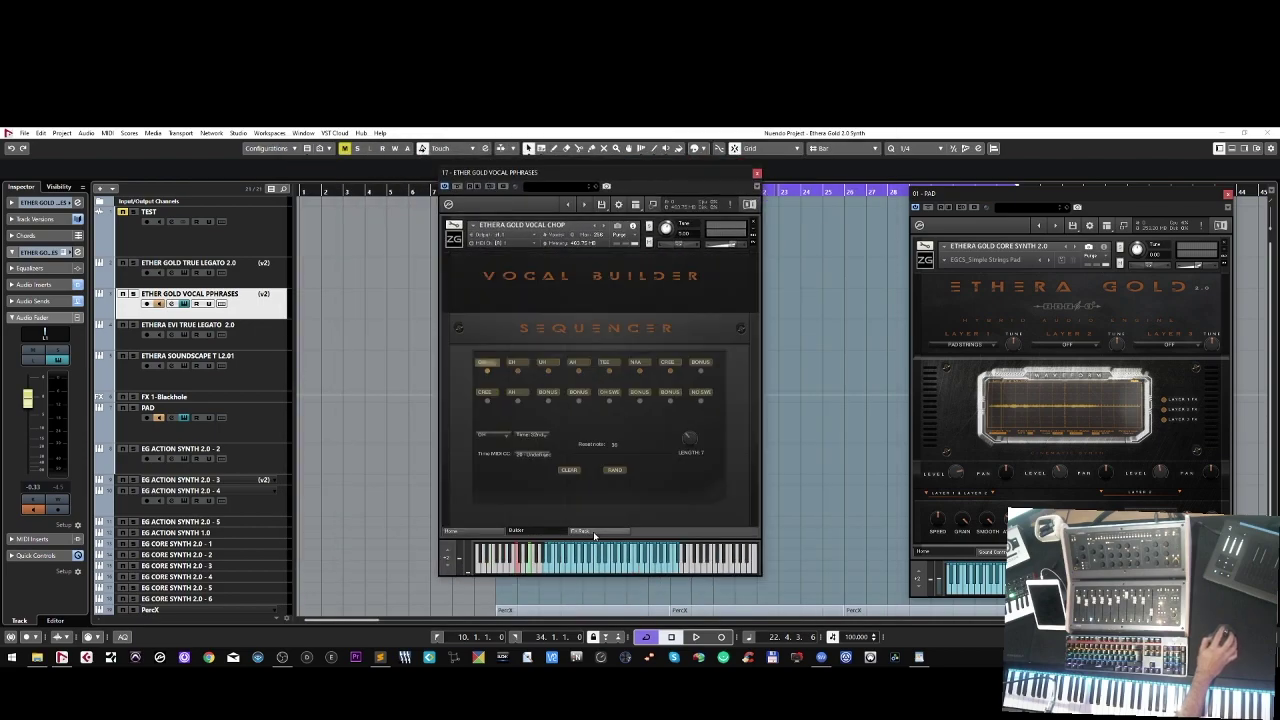
{"action": "left_click", "coordinate": [470, 530]}
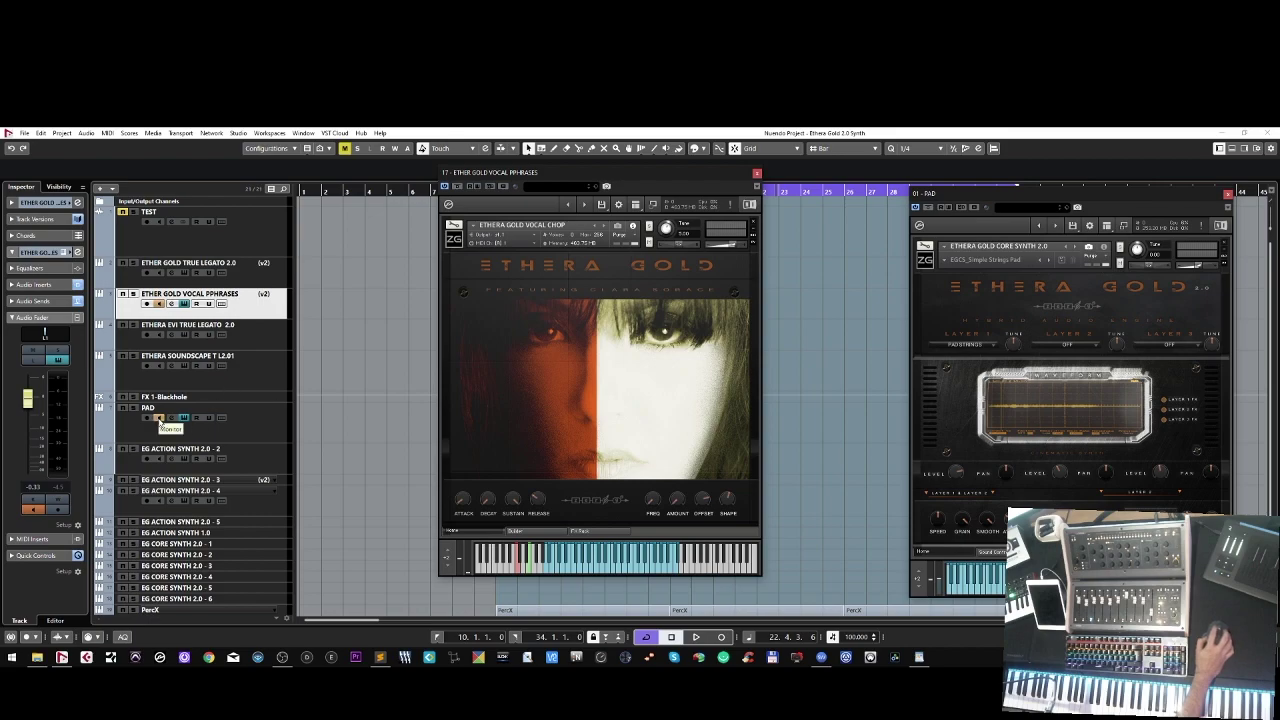
Toggle monitoring on the PAD track and start playback to accompany the Vocal Chop instrument.
{"action": "left_click", "coordinate": [158, 419]}
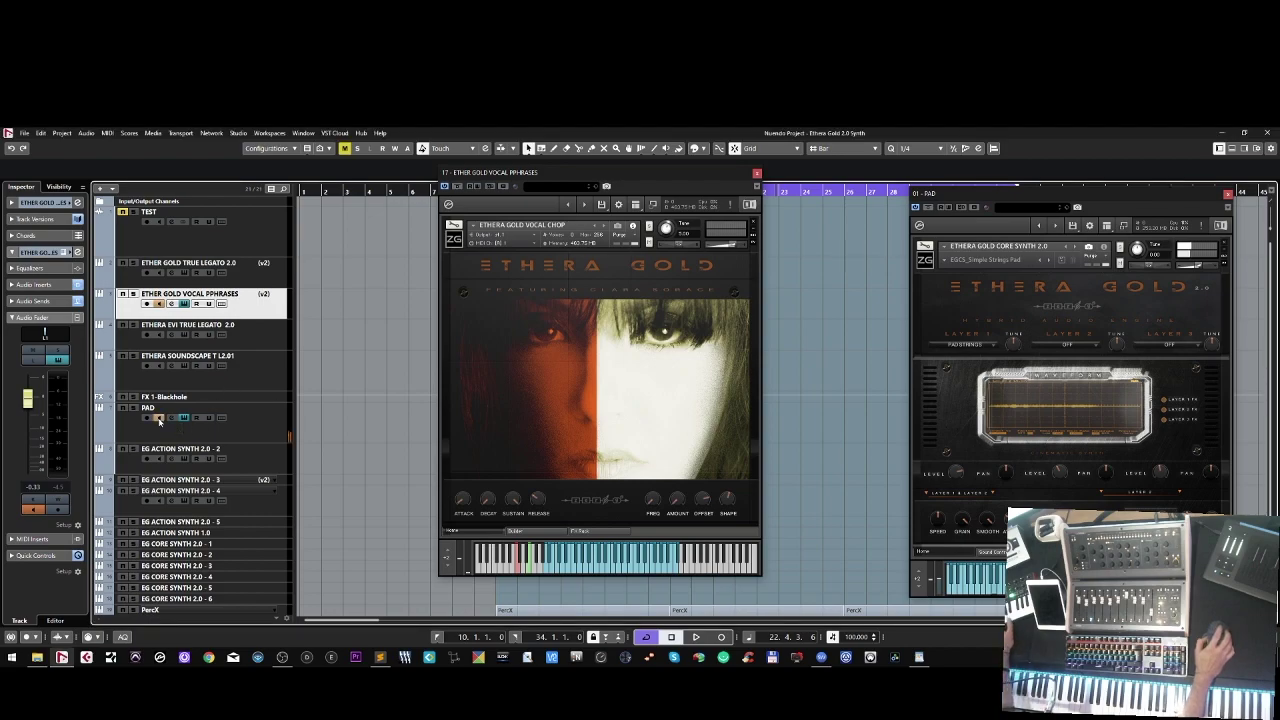
{"action": "left_click", "coordinate": [535, 174]}
{"action": "left_click_drag", "start_coordinate": [535, 174], "coordinate": [540, 177]}
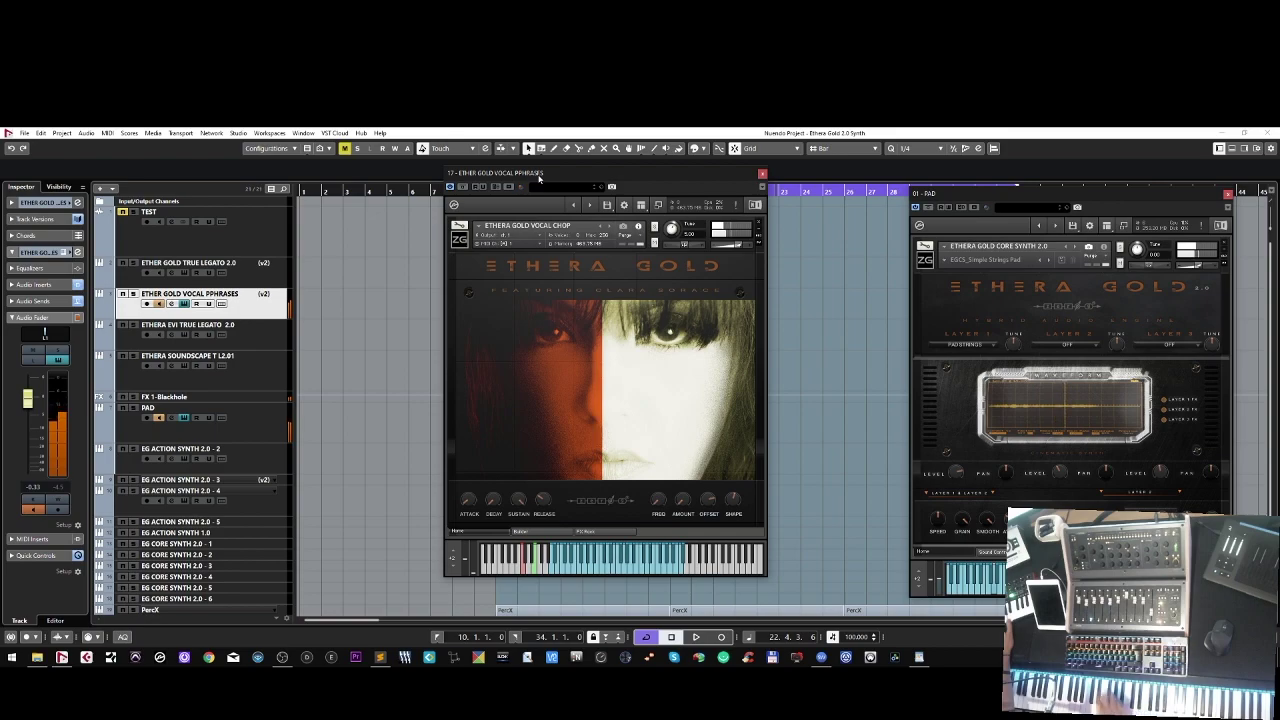
{"action": "key", "text": "space"}
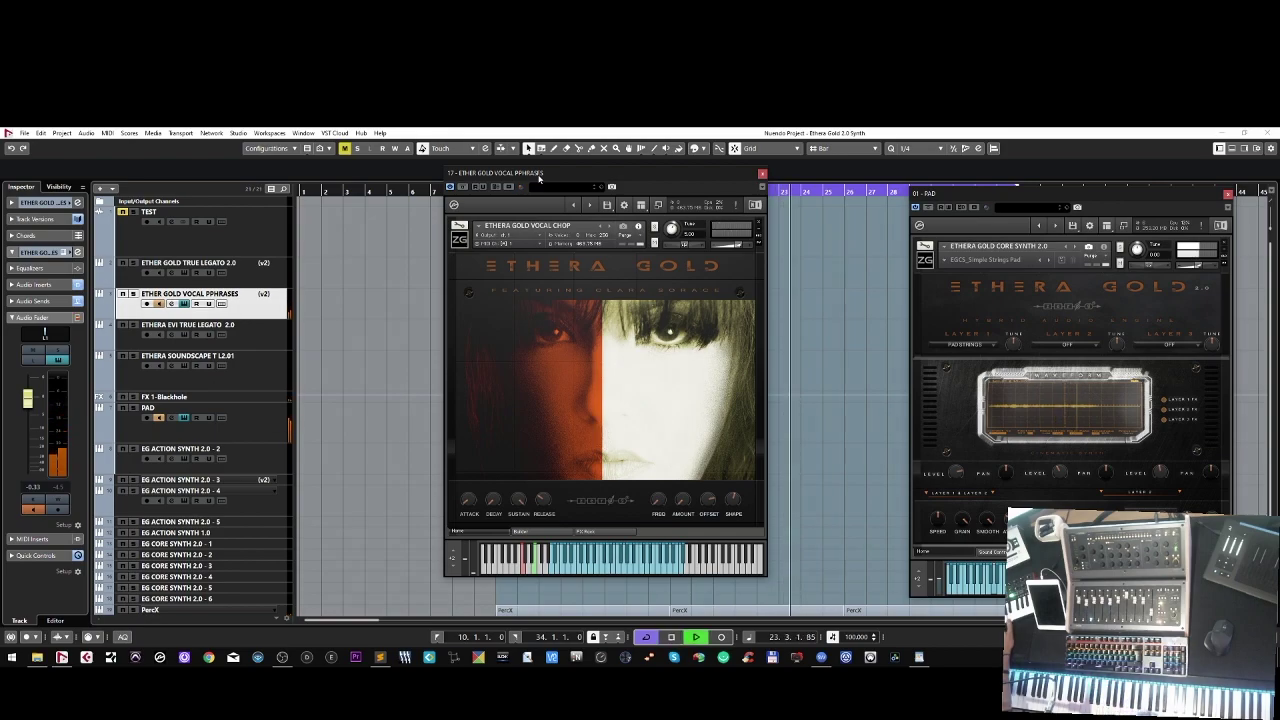